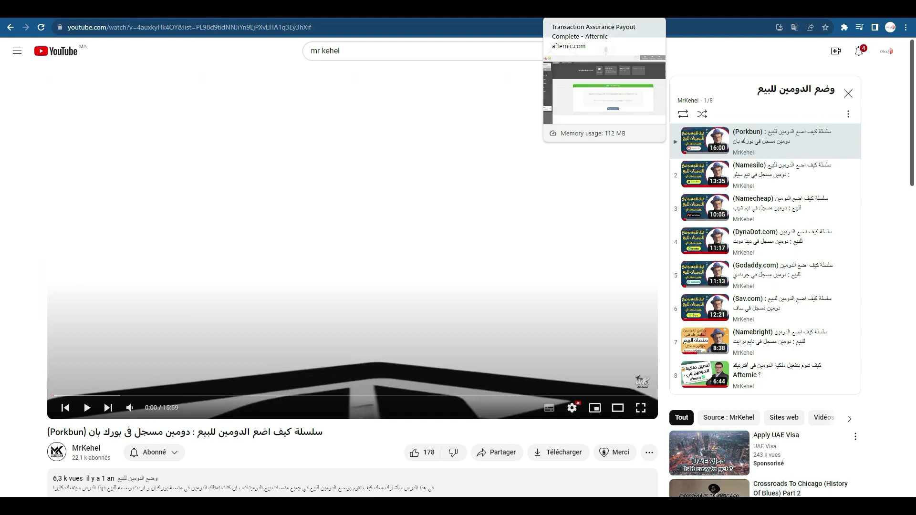
Step: Examine the Namebright account push instructions in the Dan.com conversation about CaliforniaCollectionAttorney.com, including the receiving e-mail and username
click(597, 8)
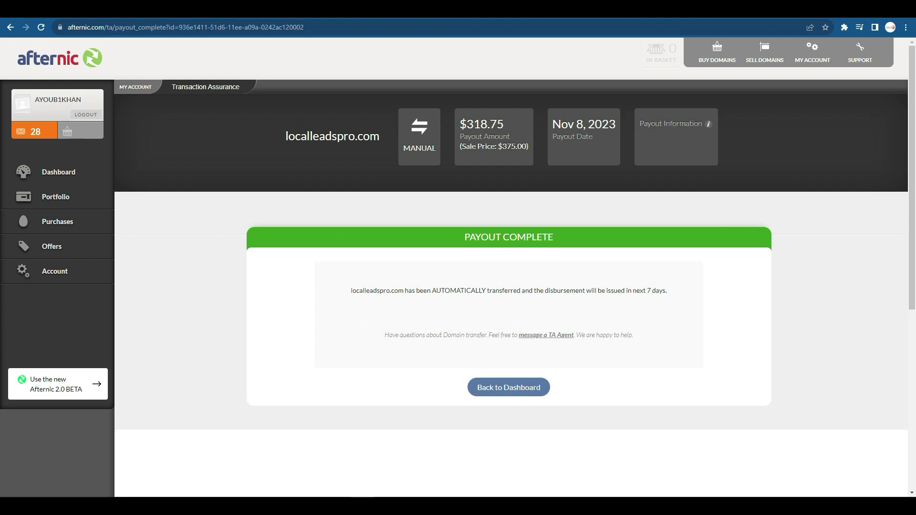
click(663, 8)
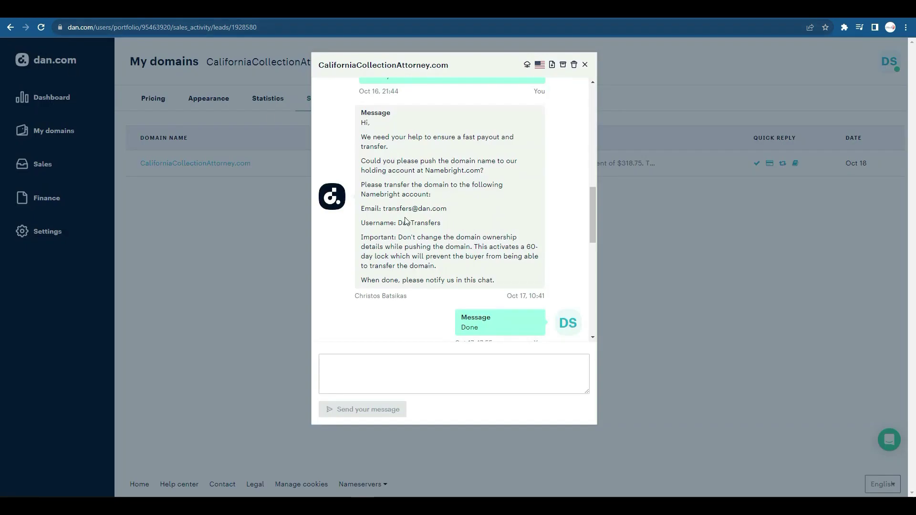
drag(592, 225, 576, 212)
scroll(506, 217, down, 4)
drag(388, 189, 442, 205)
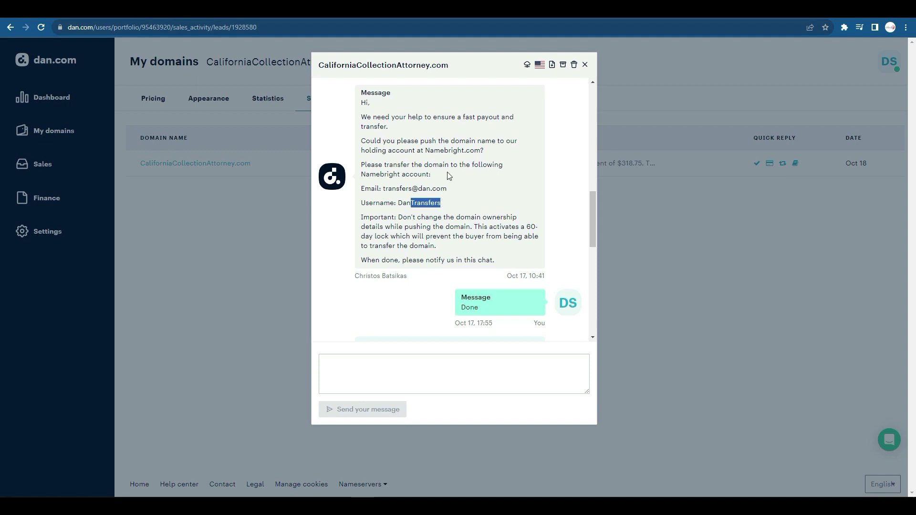
drag(440, 151, 475, 153)
mouse_move(440, 189)
mouse_down()
mouse_move(386, 190)
mouse_move(445, 202)
mouse_up()
drag(425, 151, 481, 151)
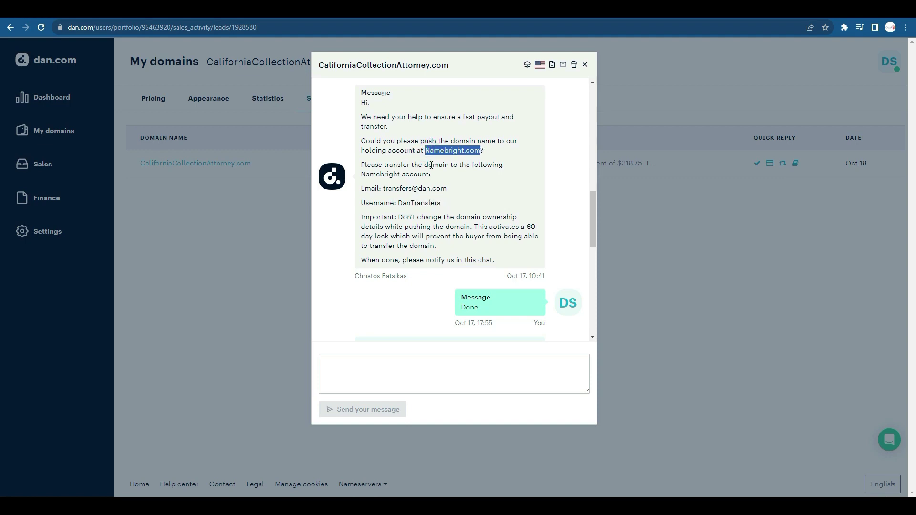
click(392, 189)
drag(392, 189, 424, 204)
click(415, 198)
click(431, 220)
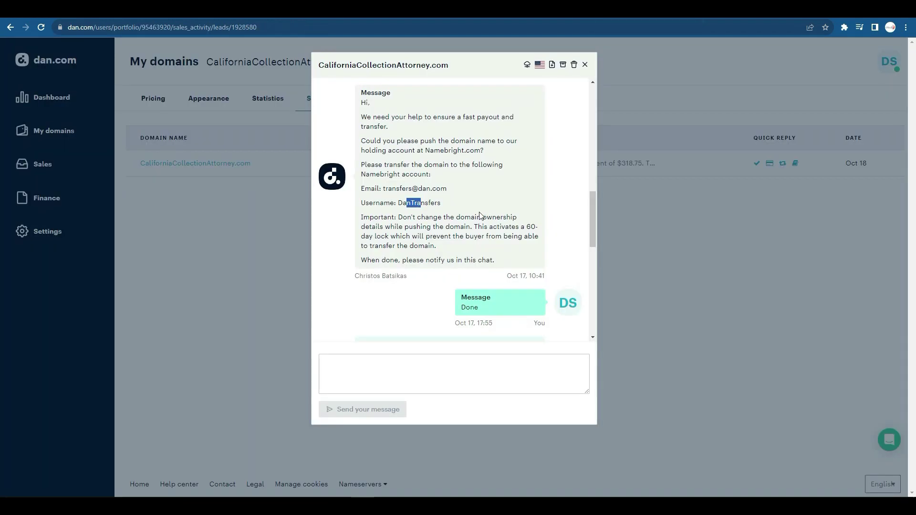
Step: Review the 60-day lock message and the reply that follows it in the CaliforniaCollectionAttorney.com conversation
scroll(481, 318, up, 2)
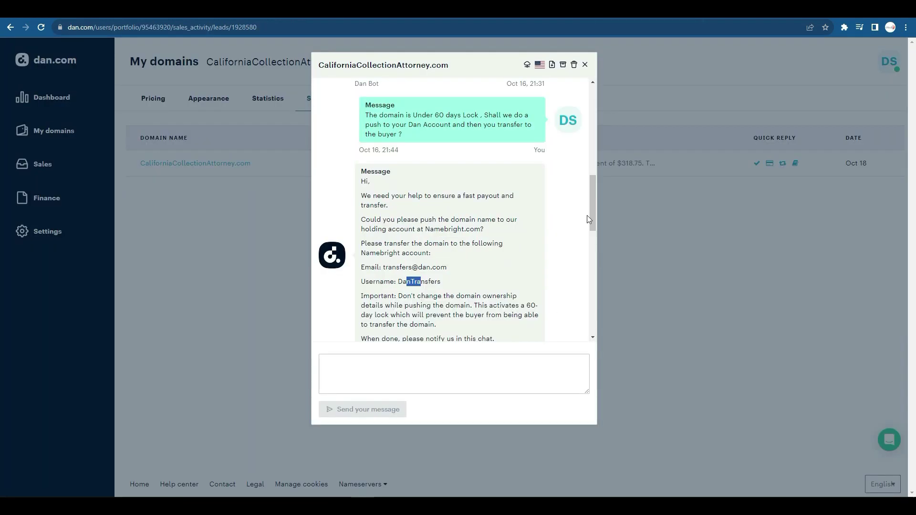
drag(375, 125, 435, 128)
drag(591, 196, 587, 207)
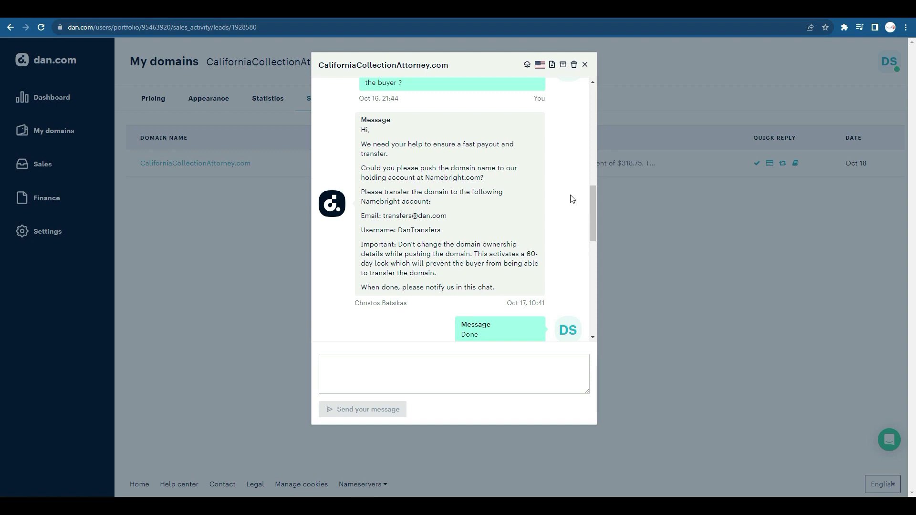
drag(592, 196, 588, 207)
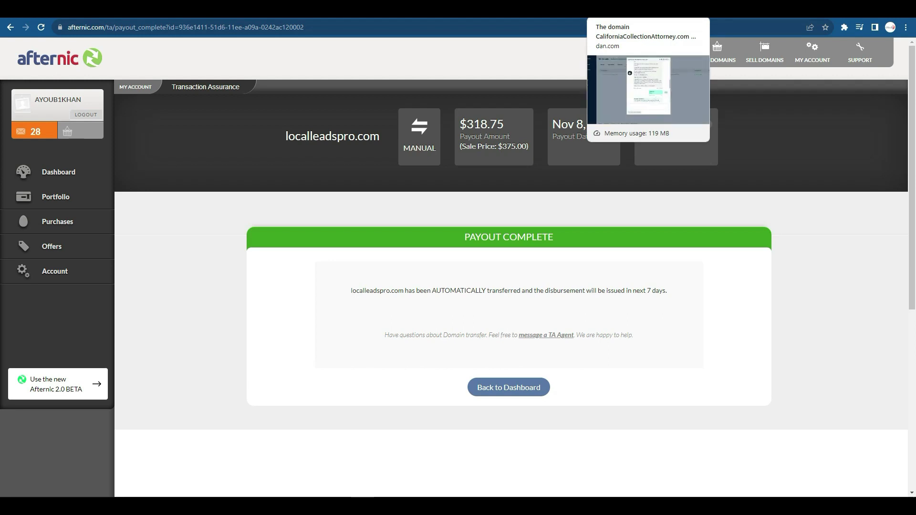
click(620, 8)
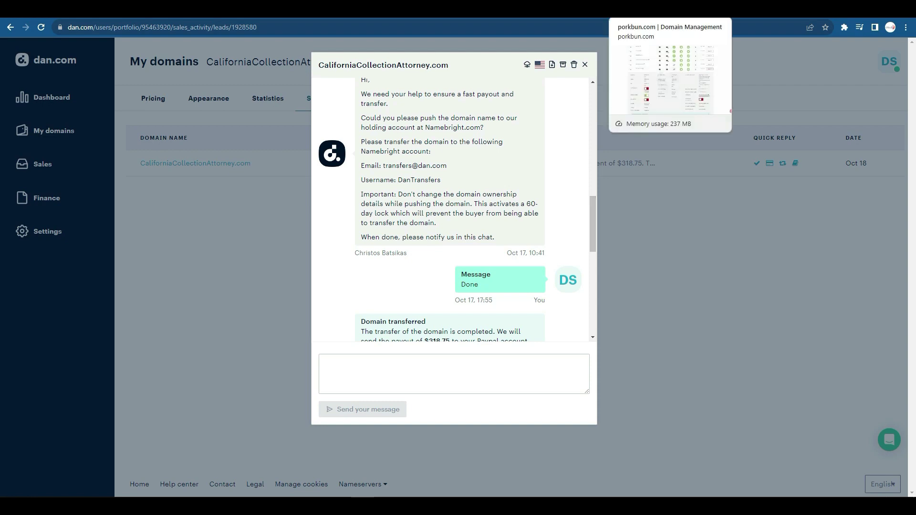
Step: Switch to Porkbun's domain management page and turn off the domain lock for empiretune.com
click(635, 8)
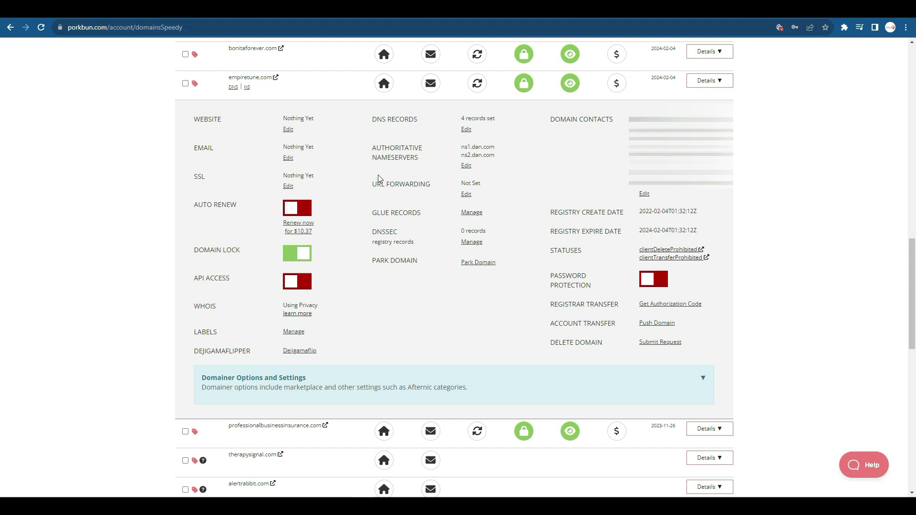
drag(199, 251, 251, 254)
click(228, 252)
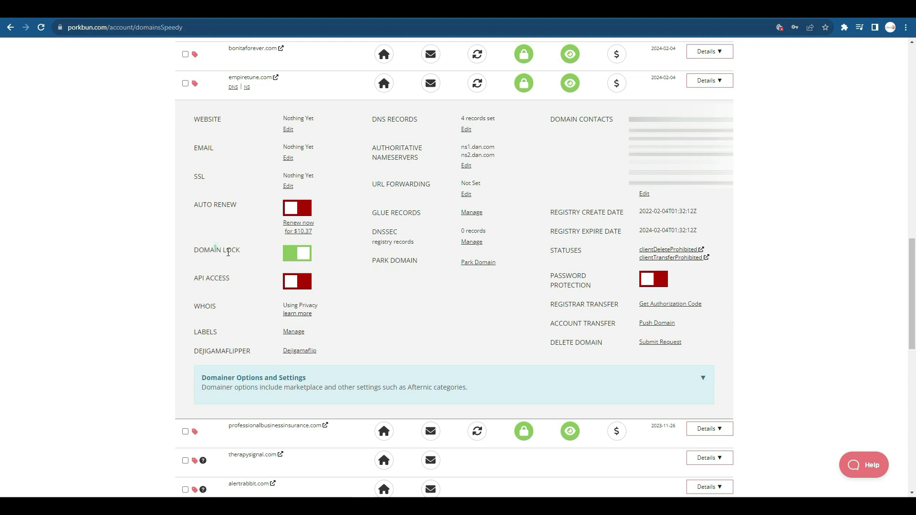
click(304, 258)
drag(210, 252, 241, 250)
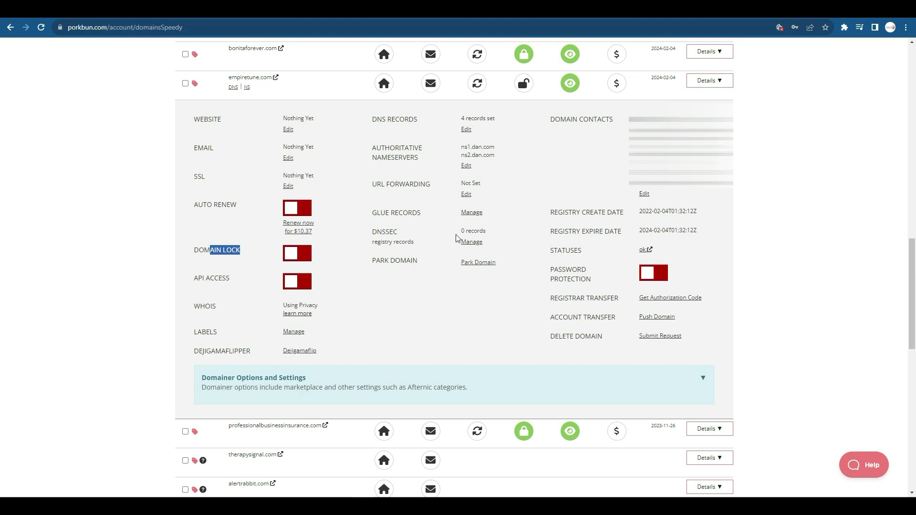
Step: Get the authorization code for a registrar transfer of empiretune.com
click(550, 301)
drag(558, 298, 615, 298)
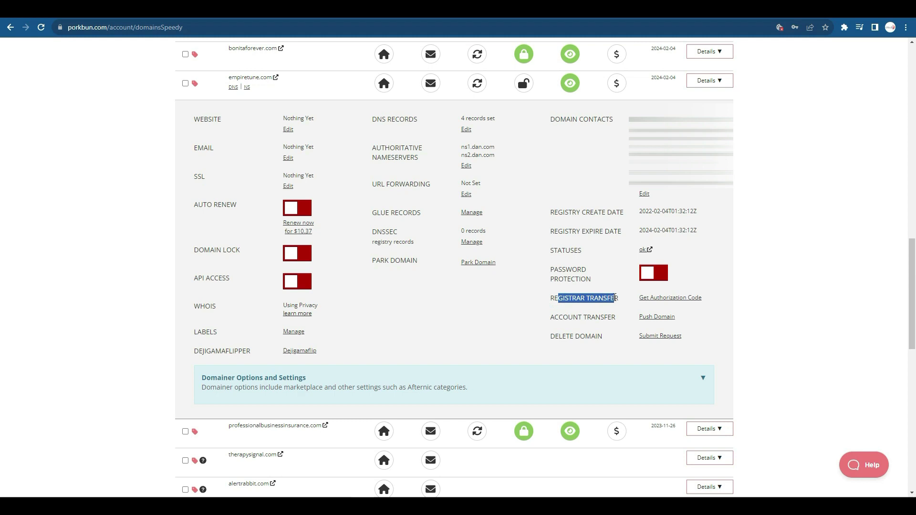
click(550, 298)
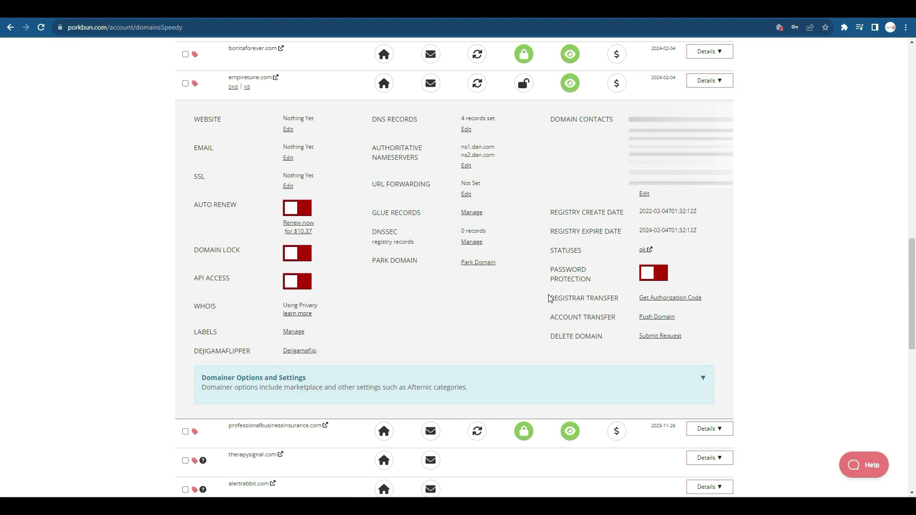
drag(592, 299, 617, 299)
click(679, 300)
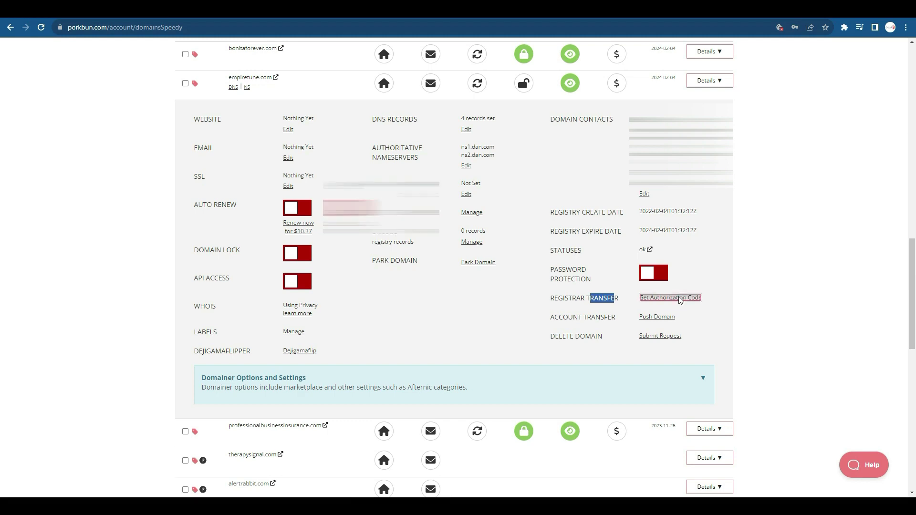
drag(325, 210, 439, 210)
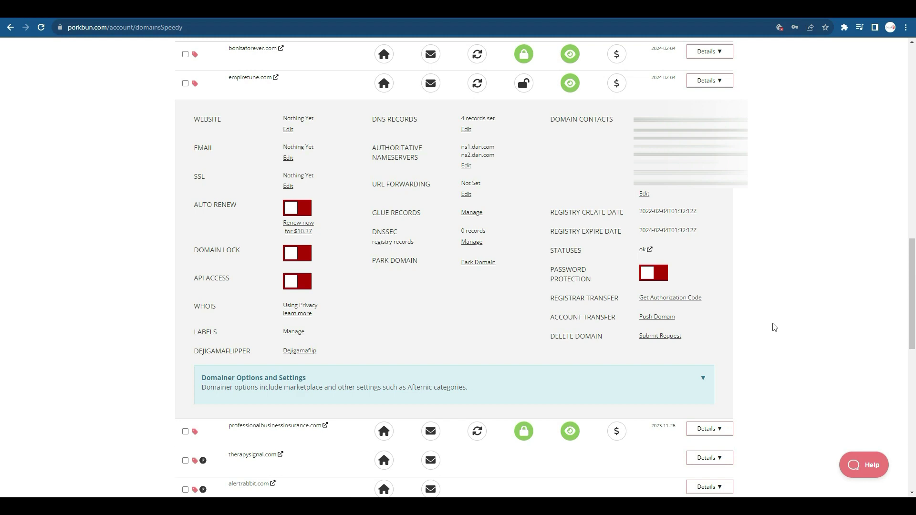
Step: Open the account transfer form for pushing empiretune.com to another Porkbun account and find the receiving username field
click(657, 317)
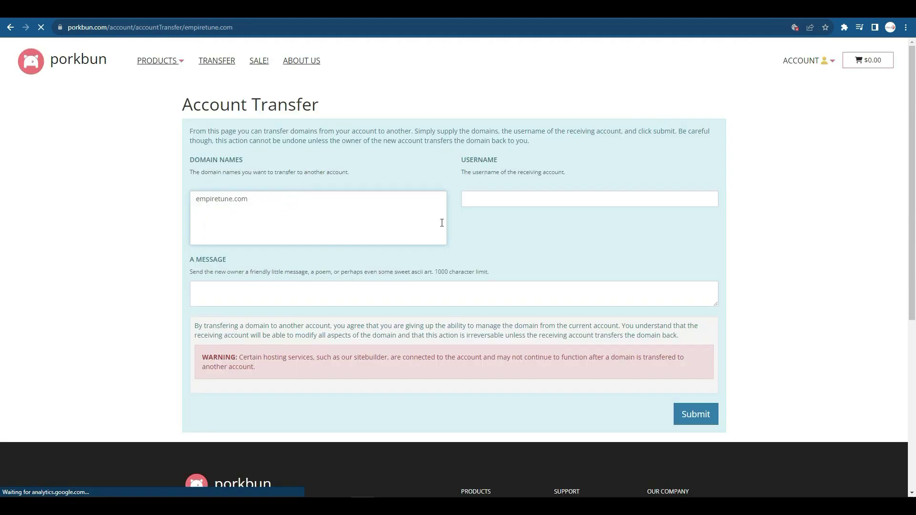
drag(486, 174, 549, 176)
click(550, 175)
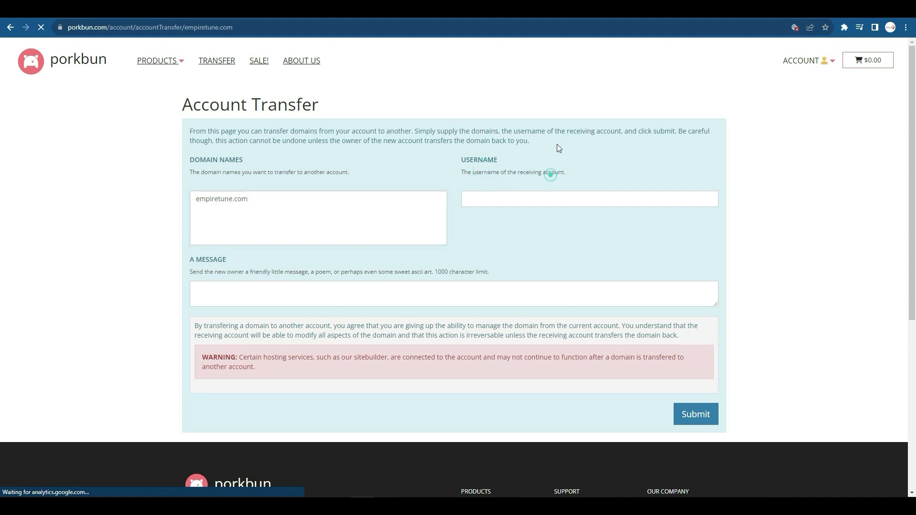
click(571, 21)
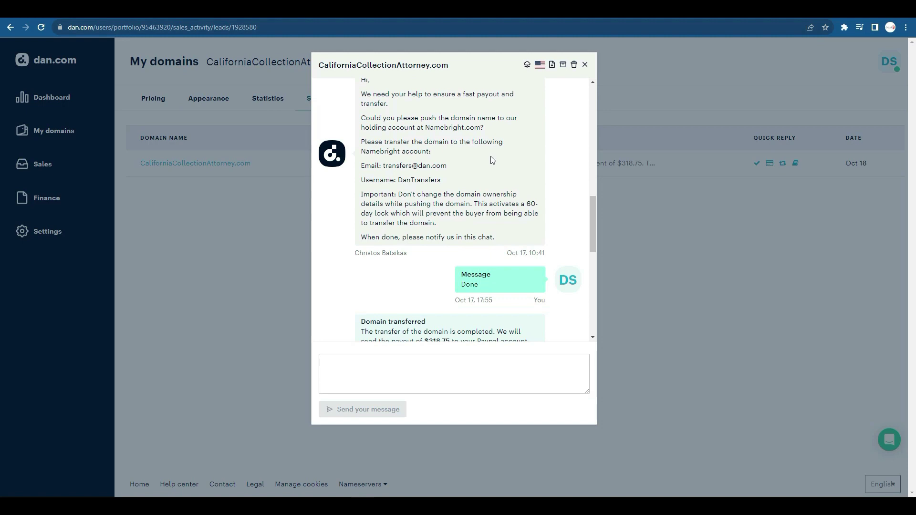
double_click(419, 180)
right_click(422, 182)
click(445, 189)
key(ctrl+shift+Tab)
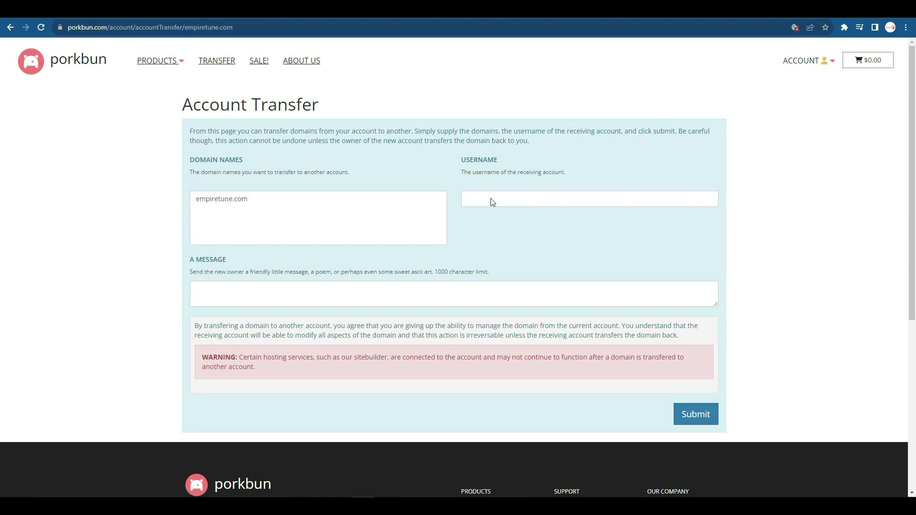
click(510, 202)
key(ctrl+v)
click(547, 266)
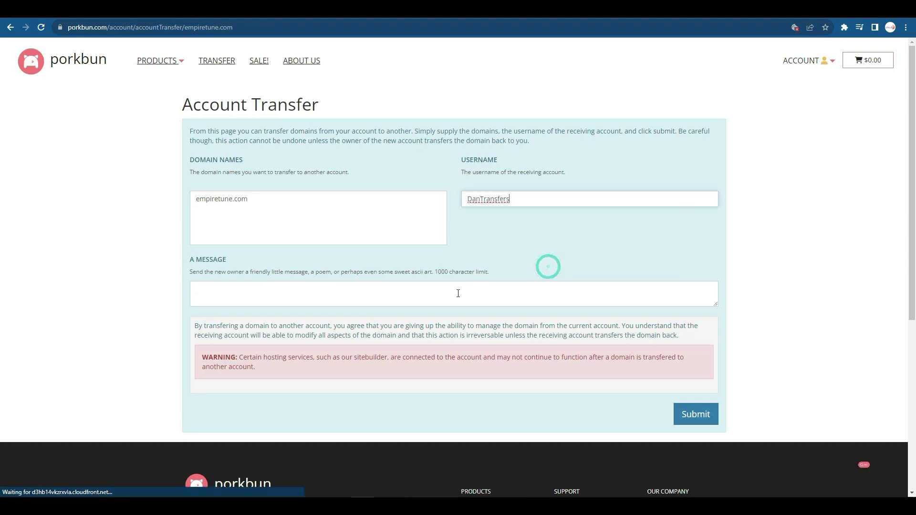
click(395, 302)
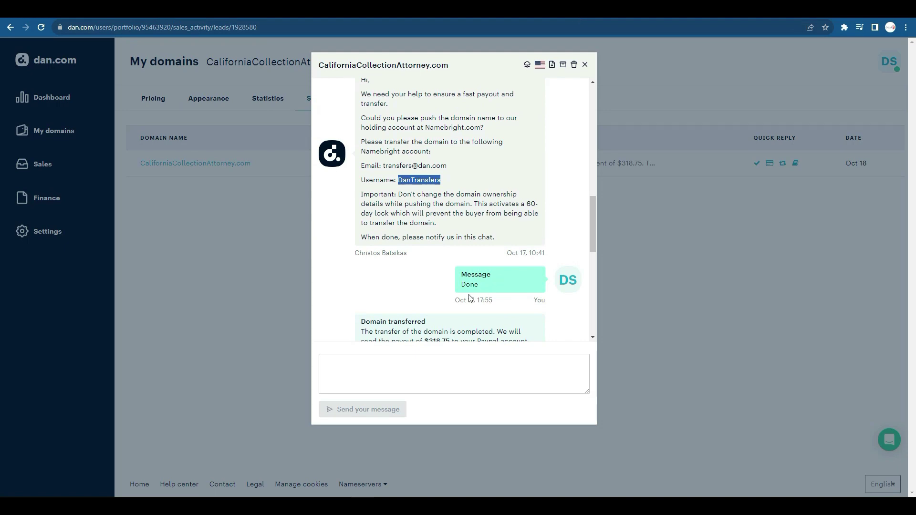
Step: Review the "Done" reply and the domain transferred payout message in the Dan.com conversation
drag(470, 286, 485, 286)
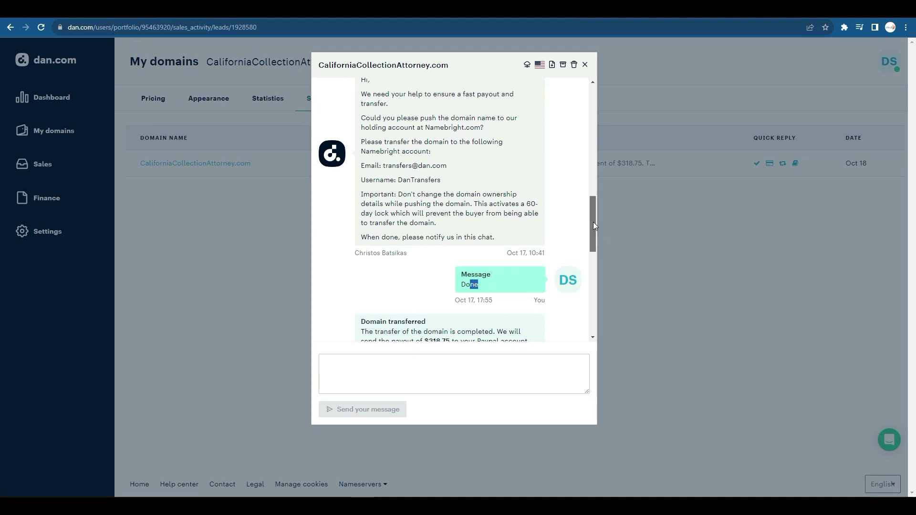
scroll(594, 222, down, 1)
click(432, 328)
drag(432, 328, 451, 329)
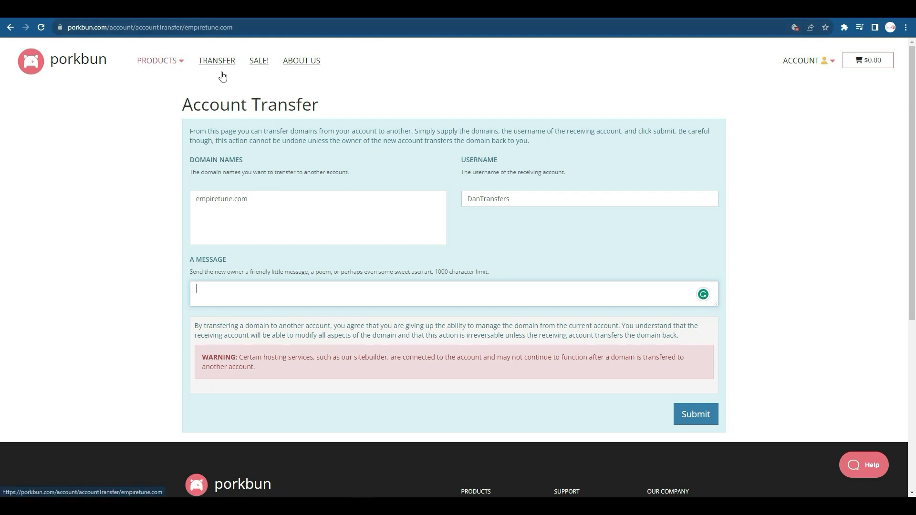
Step: Switch to NameSilo's domain console and request the authorization code for autoketo.com by e-mail
click(668, 9)
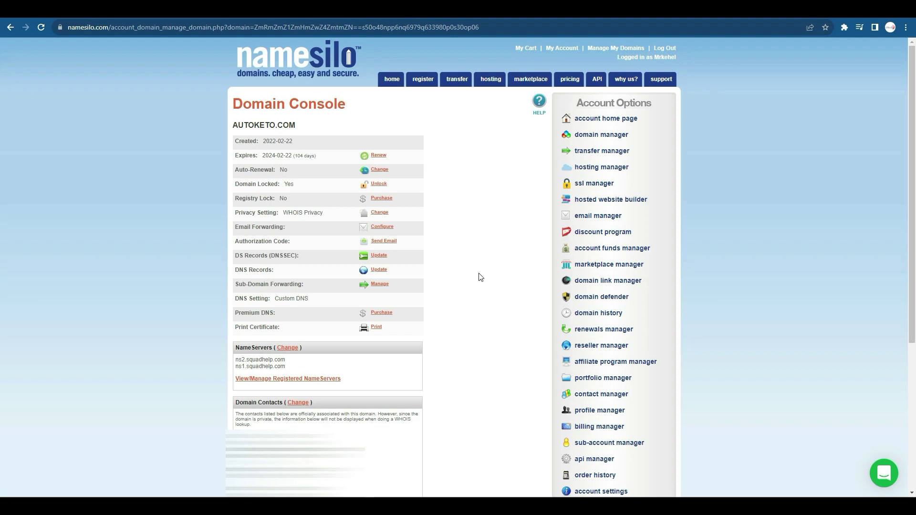
drag(250, 184, 278, 182)
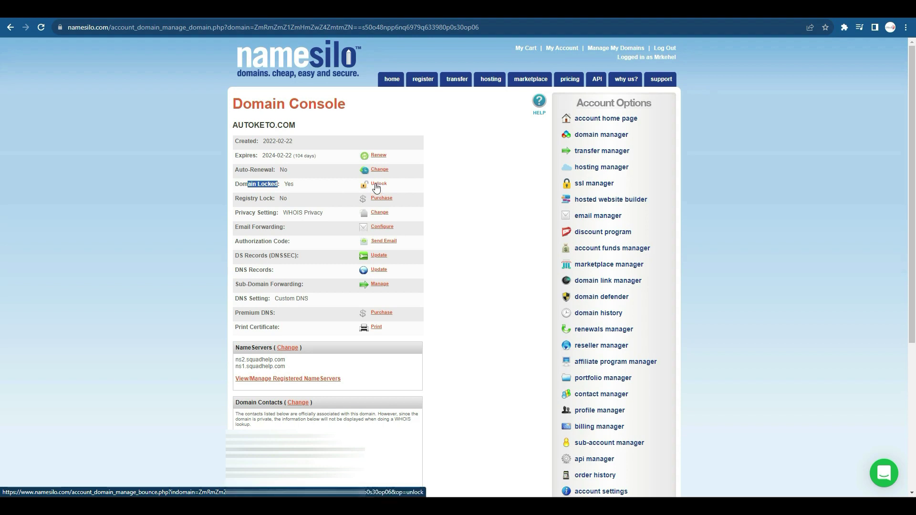
click(280, 184)
drag(285, 184, 297, 188)
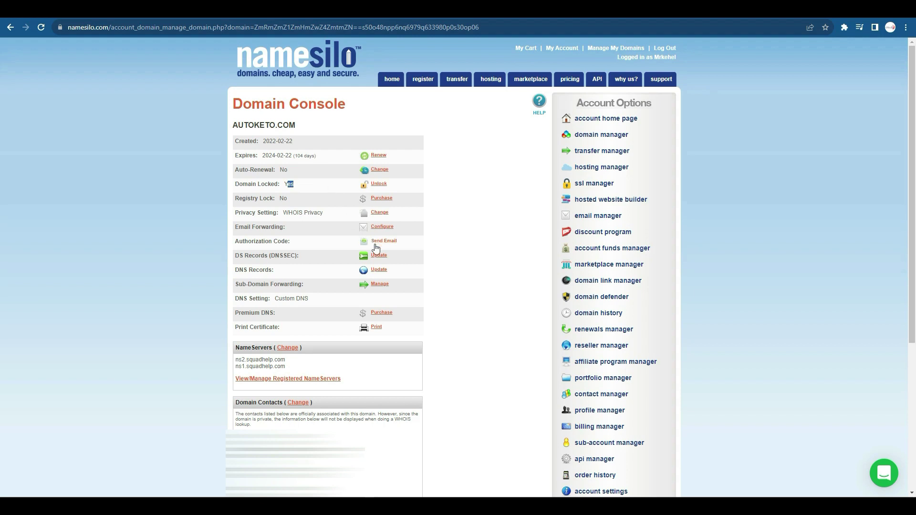
drag(251, 243, 300, 248)
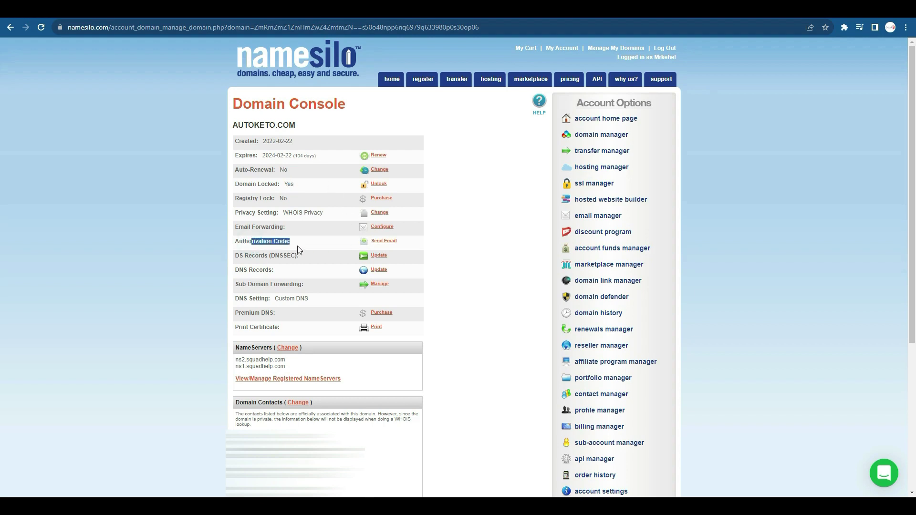
click(391, 244)
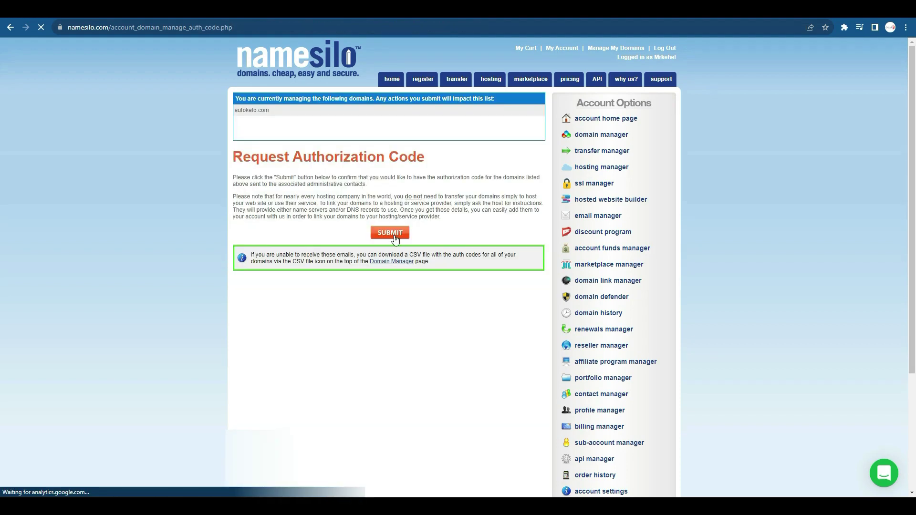
click(395, 235)
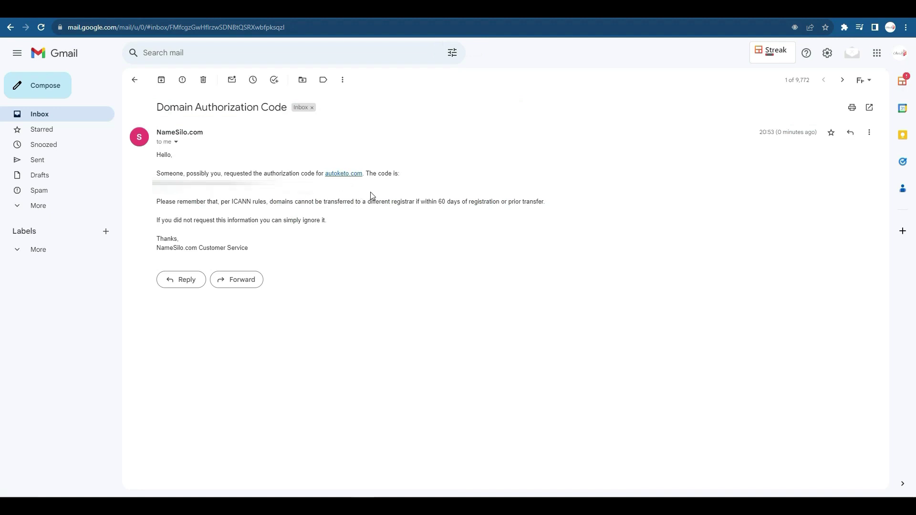
Step: Examine the NameSilo authorization code e-mail for autoketo.com in Gmail, including the code and the 60-day transfer rule
drag(376, 173, 411, 178)
click(231, 201)
drag(231, 201, 156, 202)
click(222, 174)
double_click(215, 183)
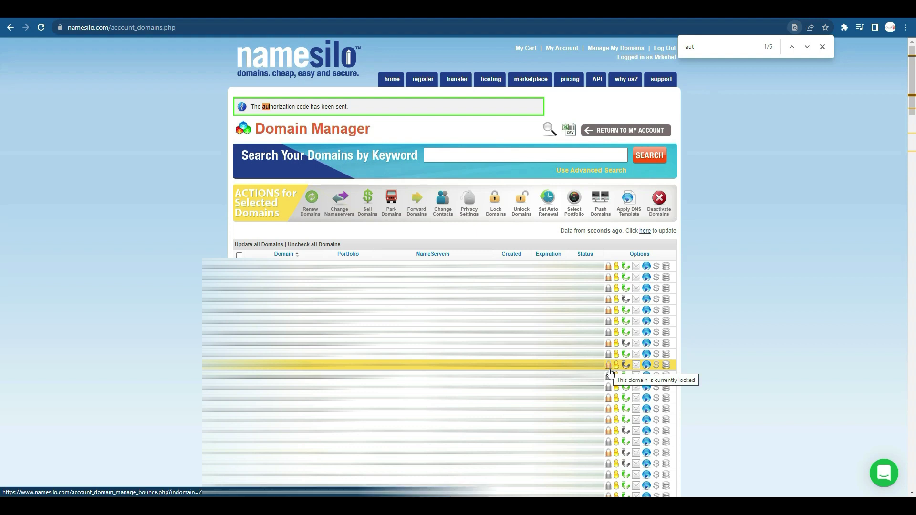
Step: Unlock autoketo.com in NameSilo's domain manager
click(524, 209)
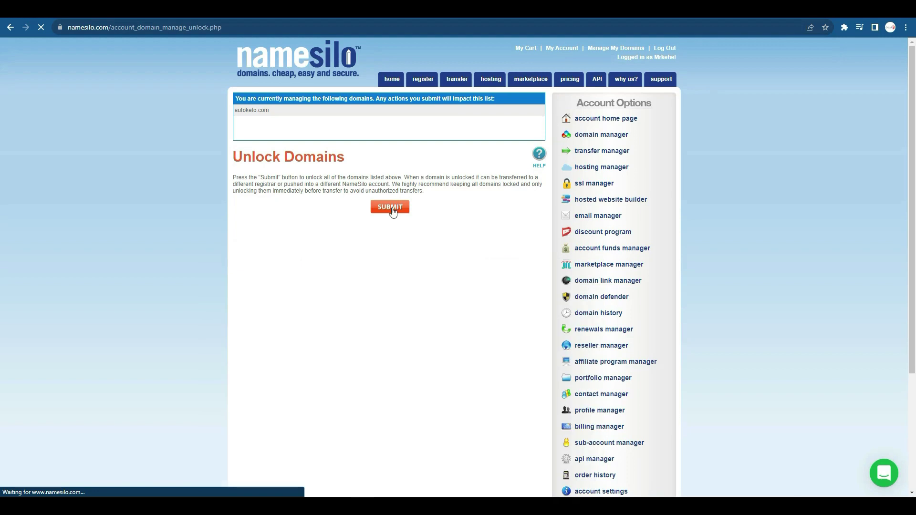
click(390, 206)
Step: Start pushing autoketo.com in NameSilo, using the username DanTransfers copied from the Dan.com conversation, and check the "Done" reply there
key(ctrl+f)
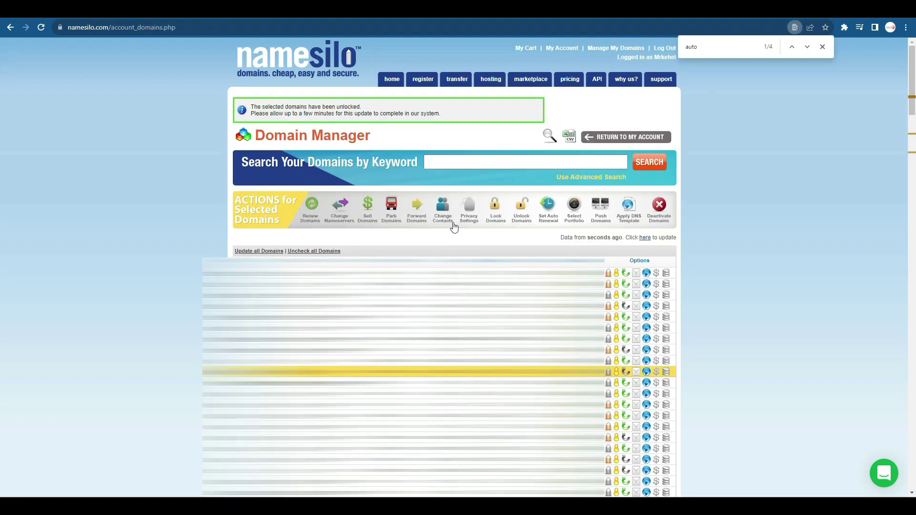
click(605, 219)
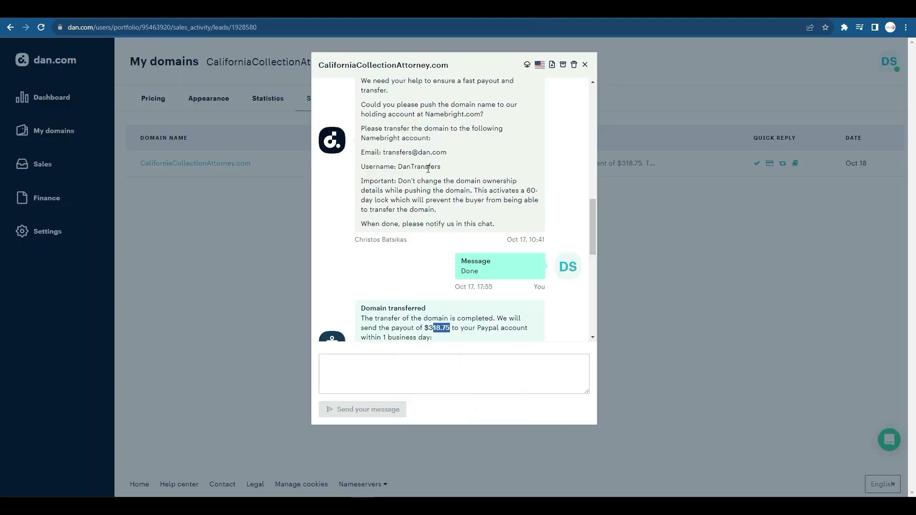
double_click(411, 168)
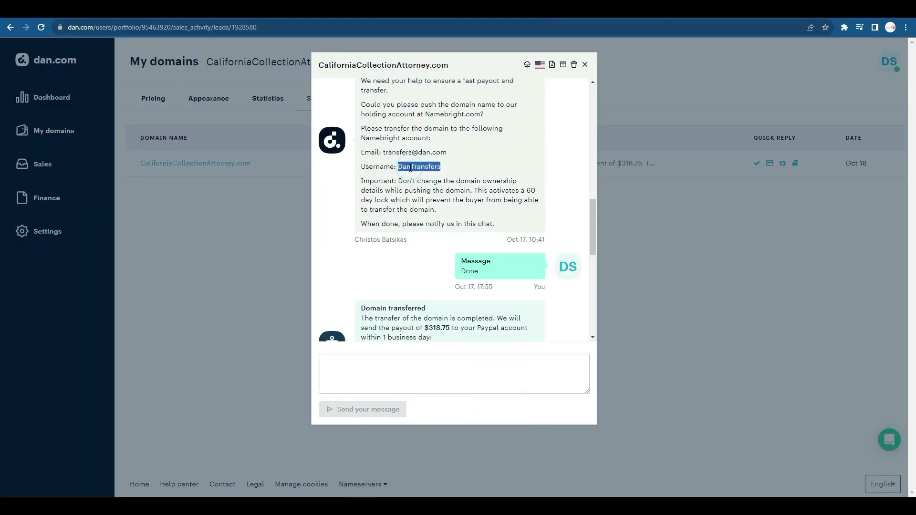
right_click(416, 167)
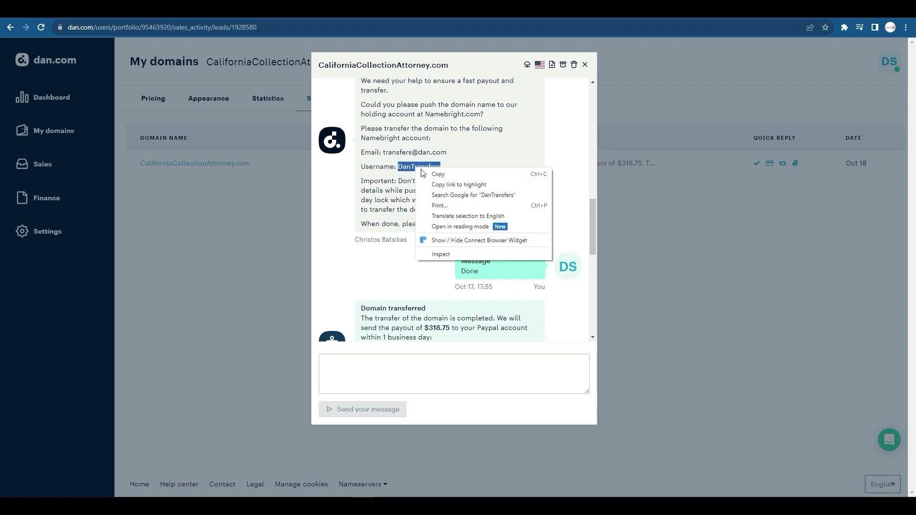
click(423, 177)
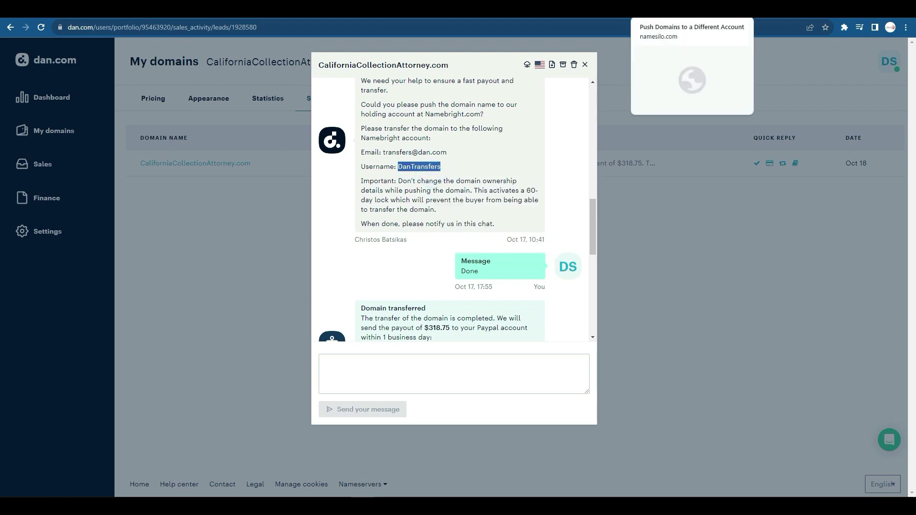
click(692, 9)
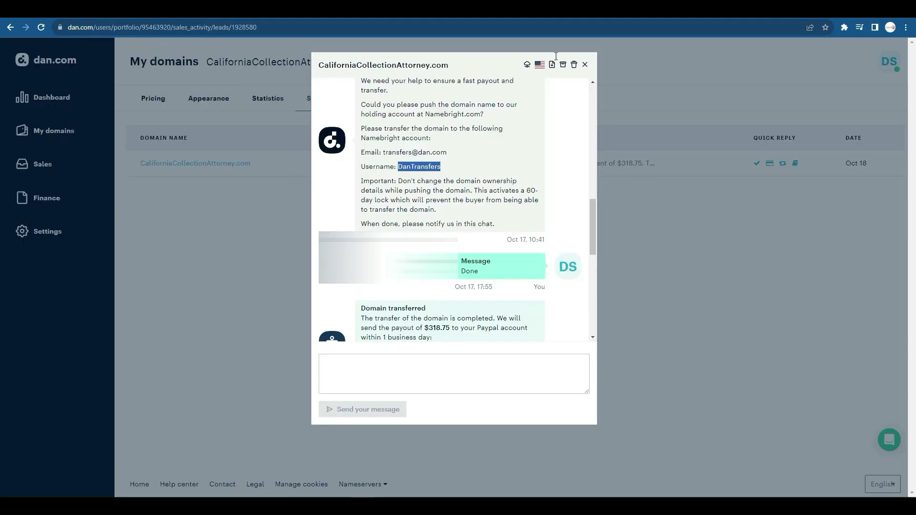
drag(467, 272, 483, 276)
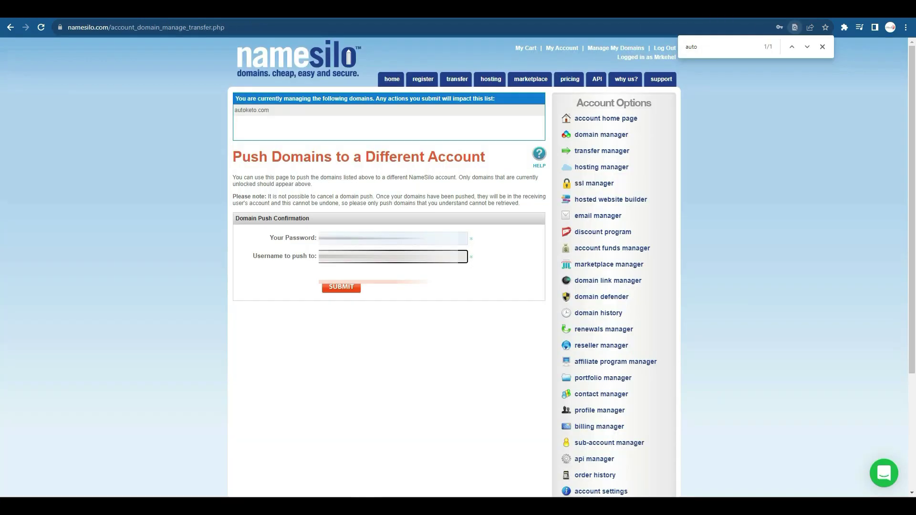
Step: Switch to Namecheap and turn off the domain lock of quickzilla.com in its sharing and transfer settings
click(693, 8)
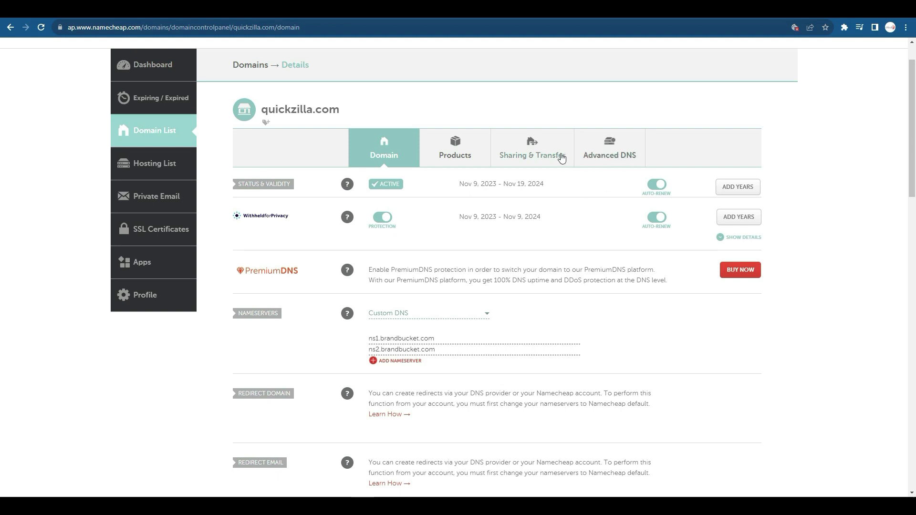
click(535, 156)
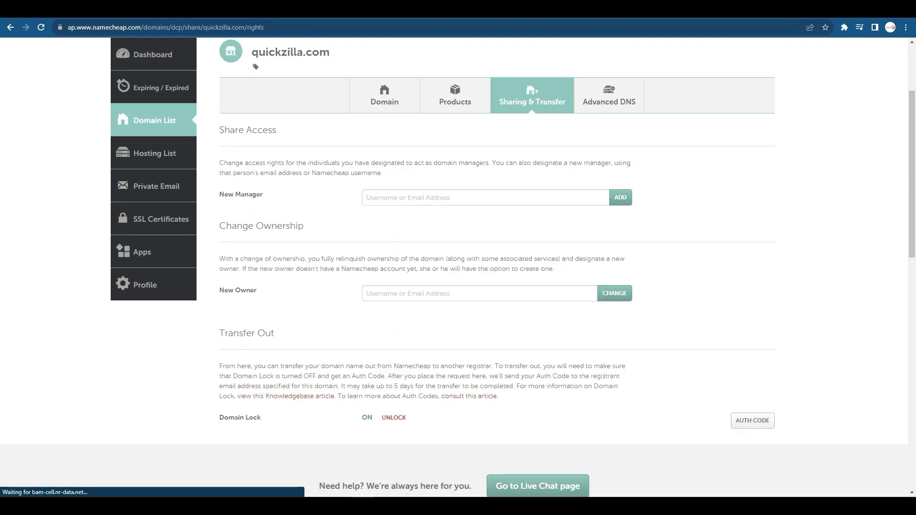
drag(229, 423, 258, 421)
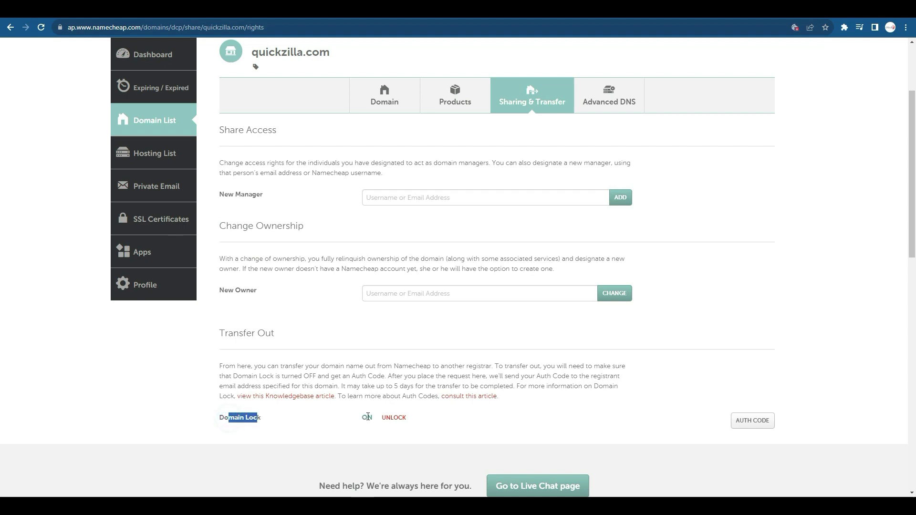
click(402, 420)
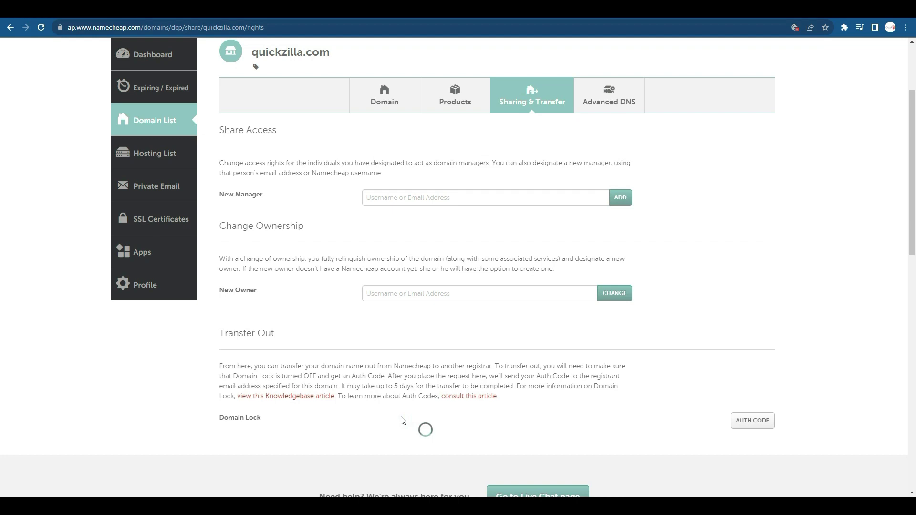
scroll(491, 360, down, 3)
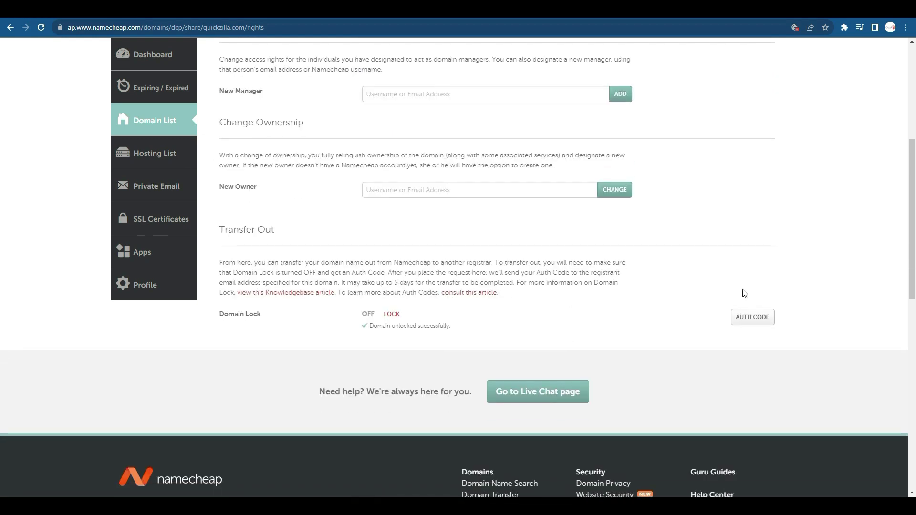
Step: Request the auth code for quickzilla.com by e-mail with Support as the transfer reason, and switch to Gmail
click(763, 318)
click(491, 158)
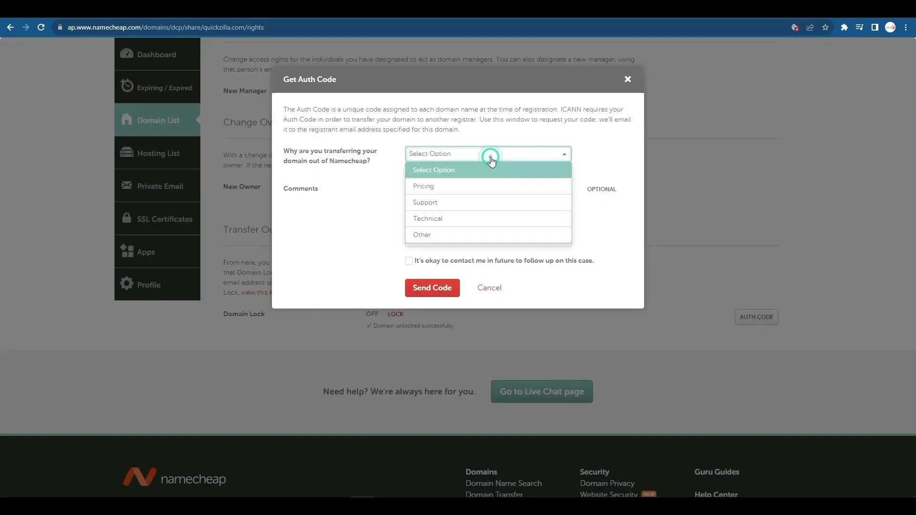
click(476, 207)
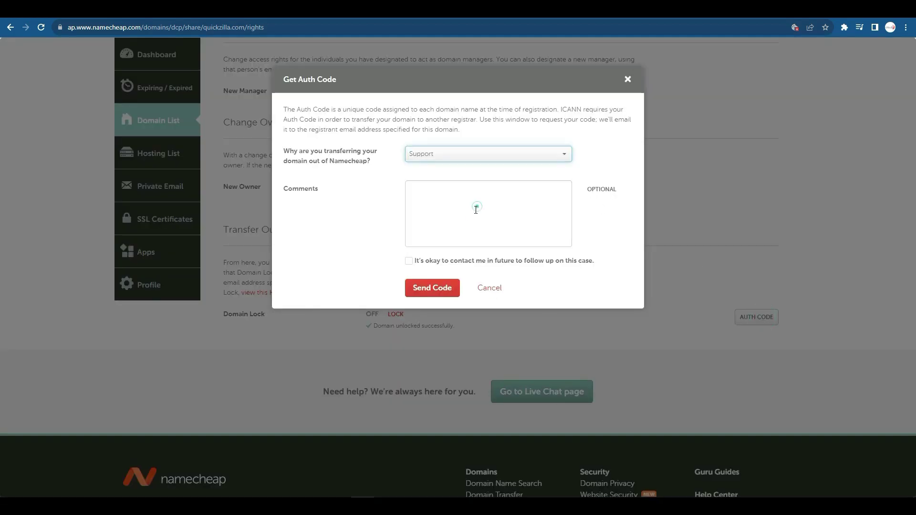
click(440, 292)
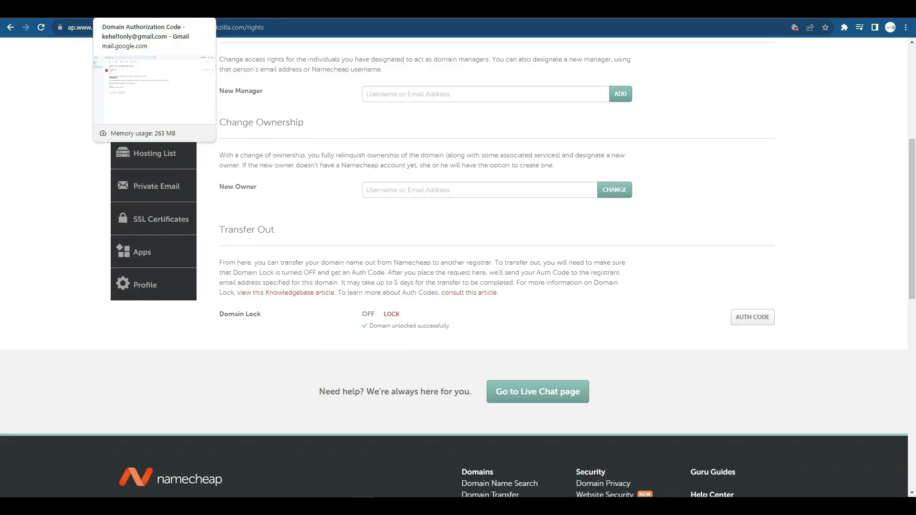
click(152, 9)
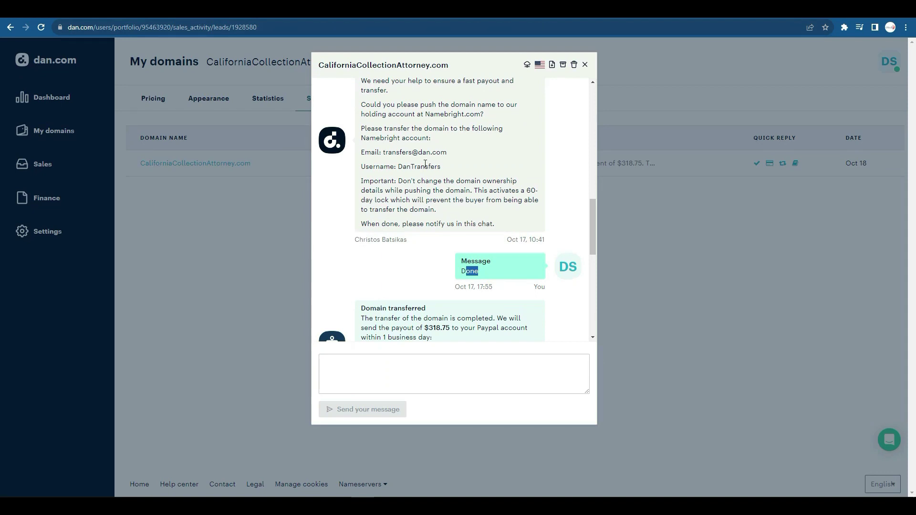
Step: Copy the username DanTransfers from the Dan.com conversation and enter it as the new owner of quickzilla.com in Namecheap
double_click(425, 167)
right_click(426, 167)
click(442, 175)
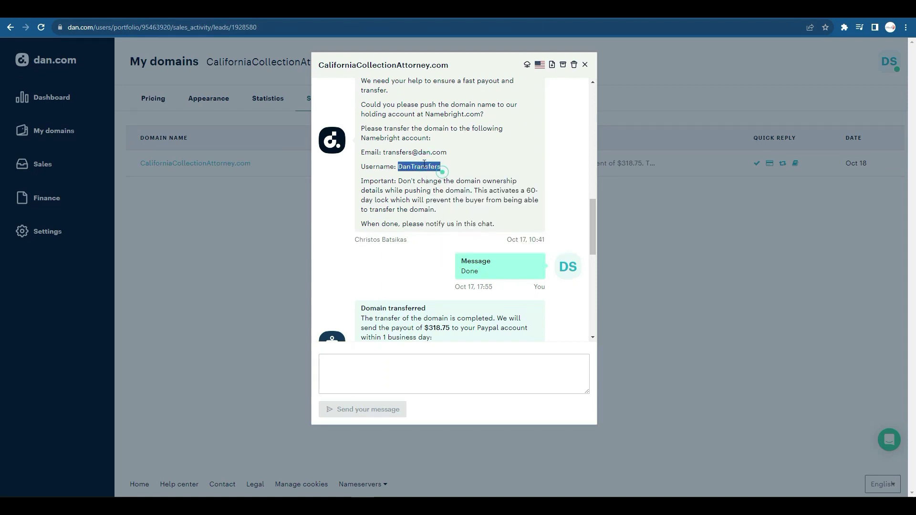
shift+click(402, 152)
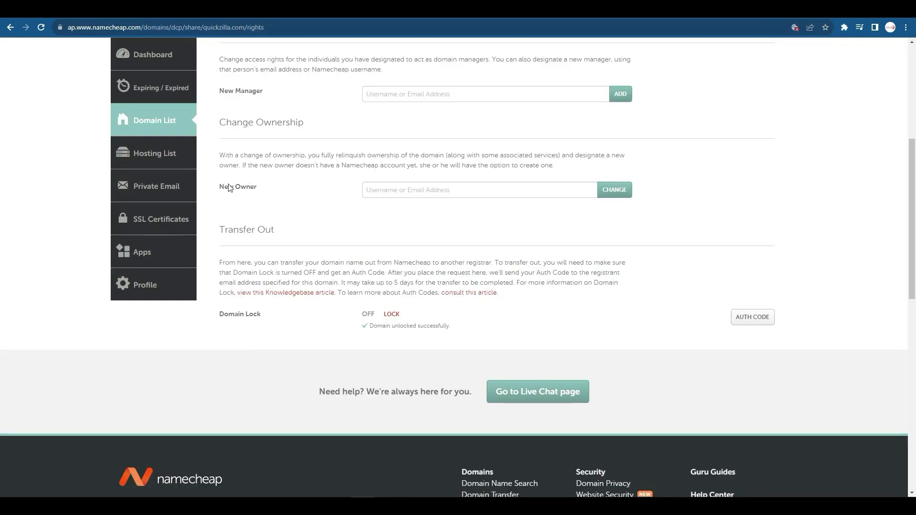
click(221, 187)
drag(223, 191, 260, 188)
drag(216, 91, 254, 100)
click(230, 192)
click(442, 254)
scroll(454, 248, down, 1)
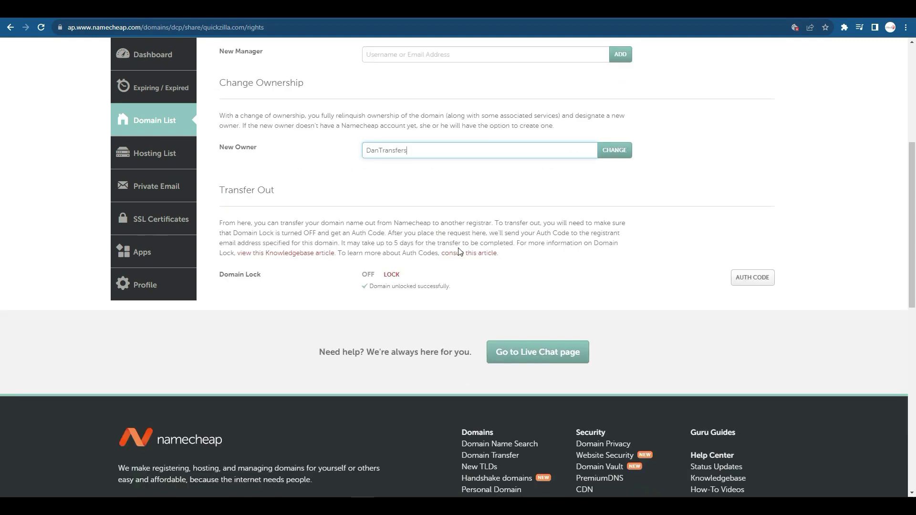
click(613, 152)
Step: Switch to the Dan.com conversation and review the "Done" reply that reports the completed push
key(ctrl+Tab)
drag(467, 271, 484, 273)
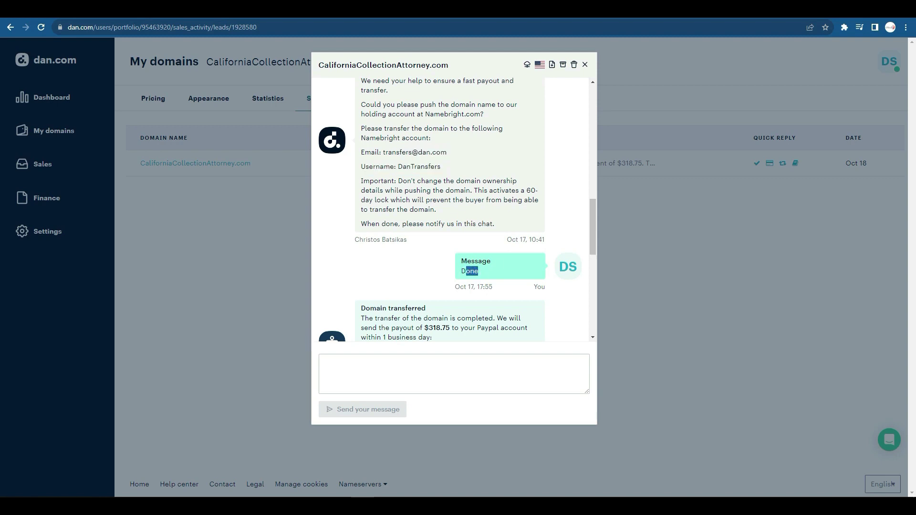
key(ctrl+Tab)
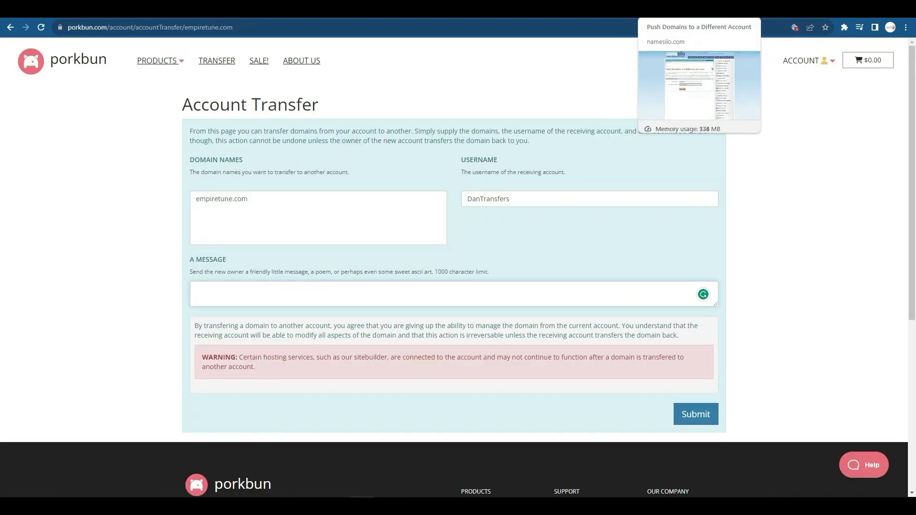
Step: Switch to Dynadot and unlock the account from the domain's transfer lock setting by verifying the account holder's birthday
key(ctrl+Tab)
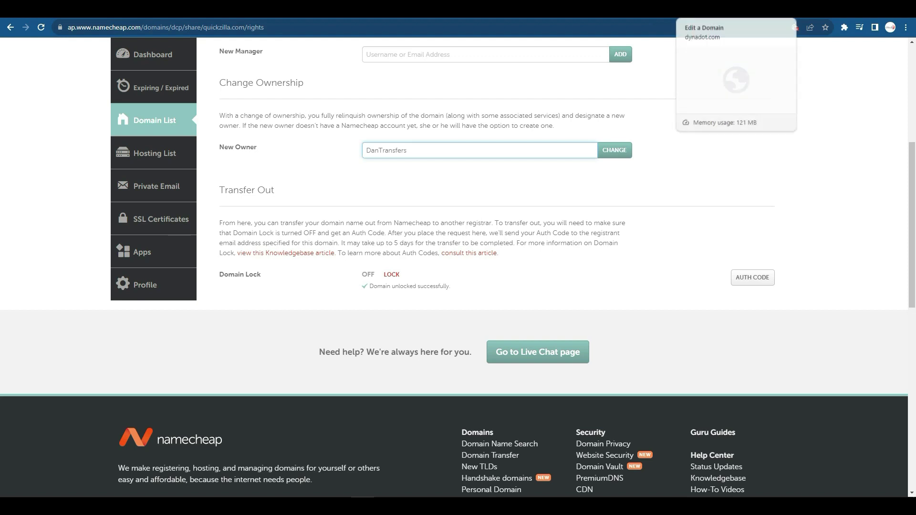
key(ctrl+Tab)
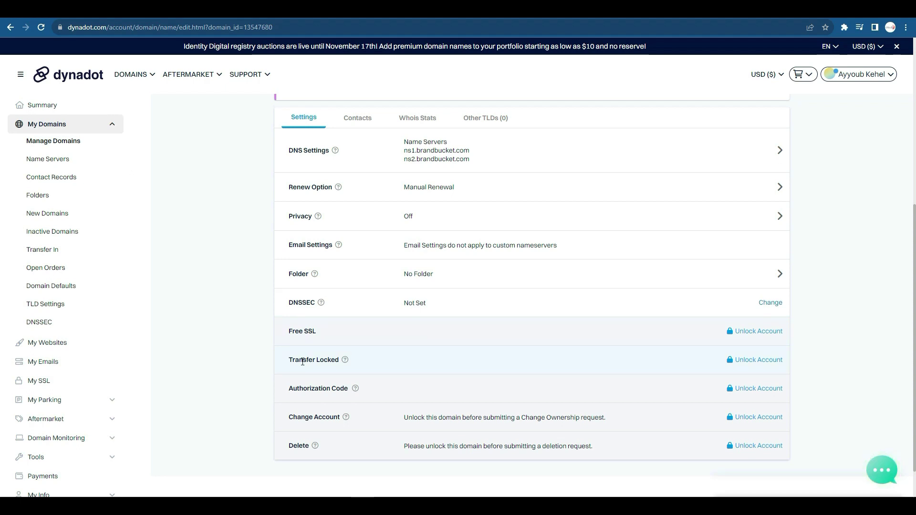
drag(300, 360, 336, 361)
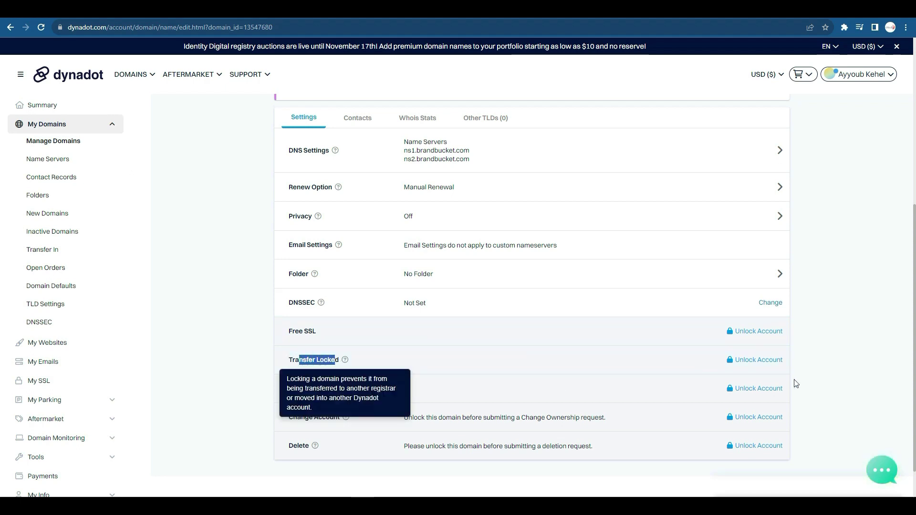
click(759, 361)
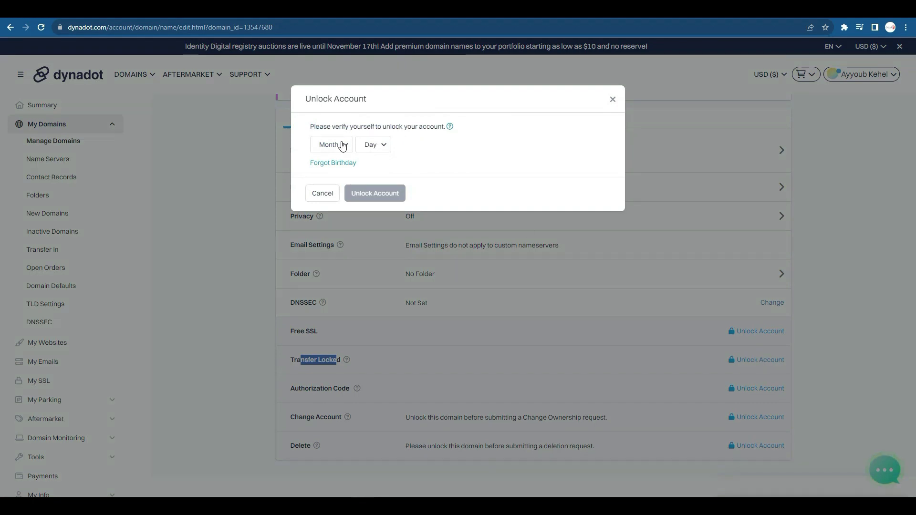
click(375, 193)
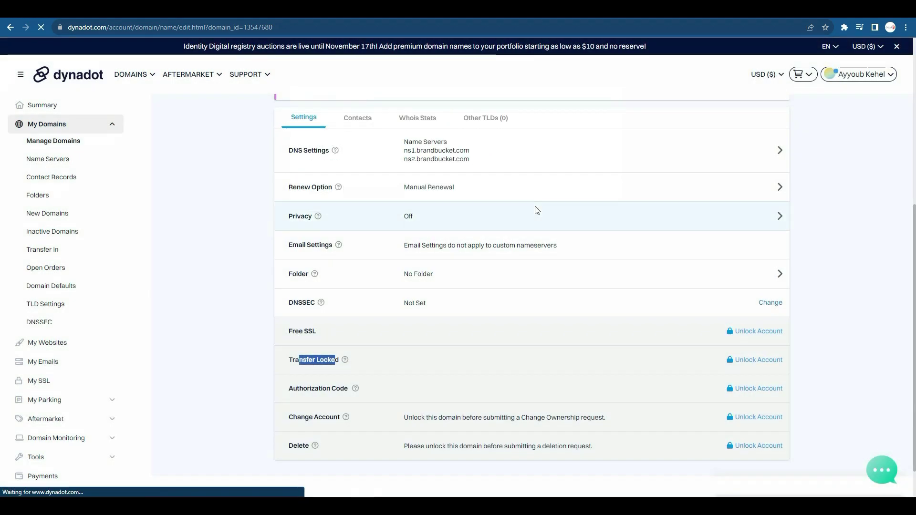
Step: Examine the domain's transfer lock status, authorization code and account change option in Dynadot
drag(304, 360, 342, 360)
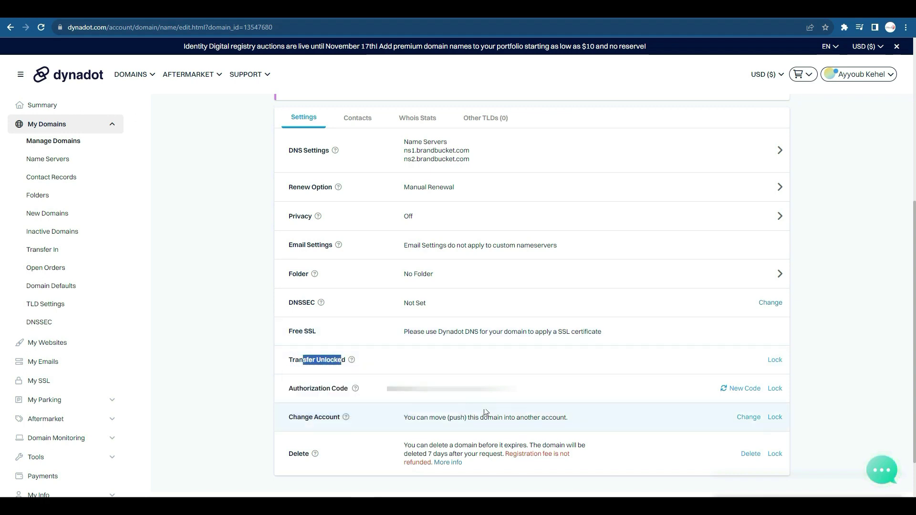
drag(303, 388, 356, 388)
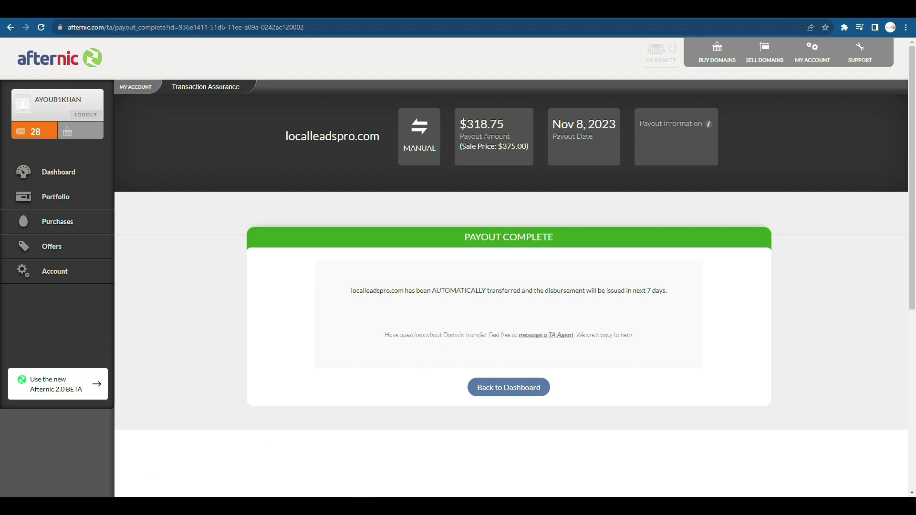
click(620, 9)
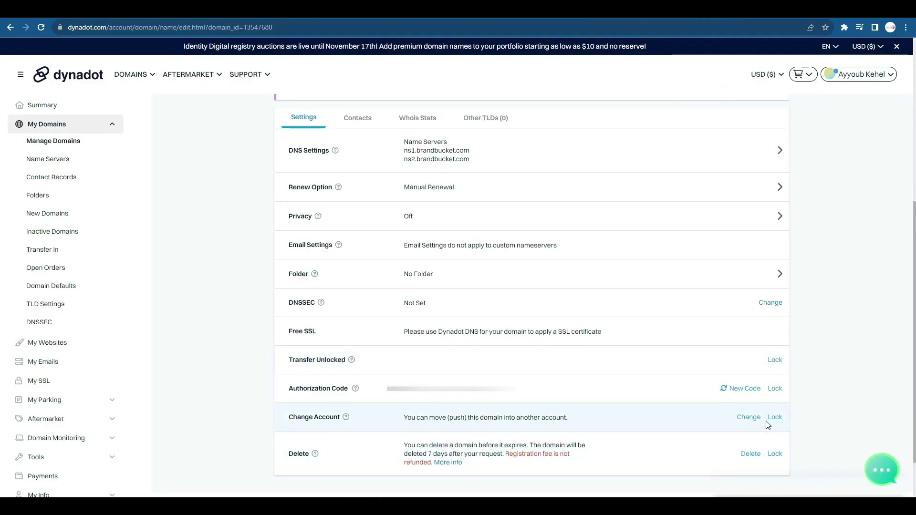
drag(298, 420, 337, 418)
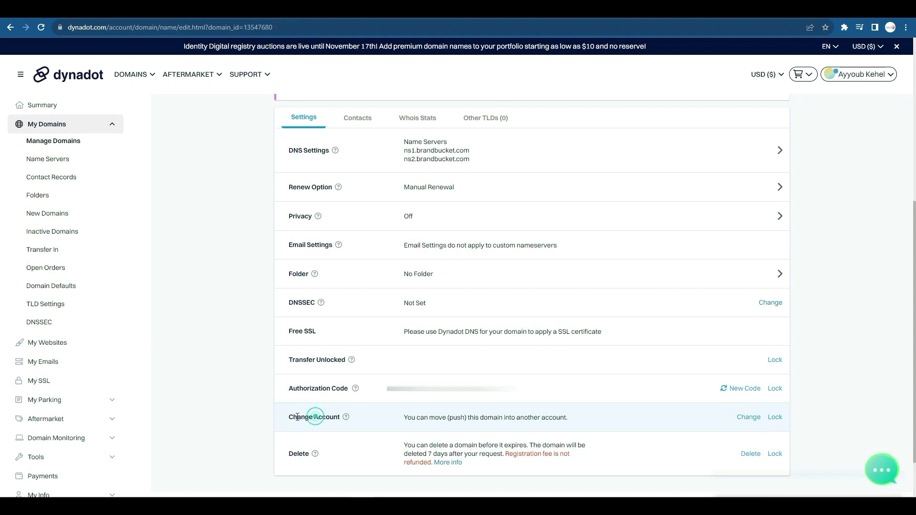
drag(298, 418, 340, 417)
Step: Open the domain push for premiumcontract.com and set the recipient push username to DanTransfers, copied from the Dan.com conversation
click(748, 418)
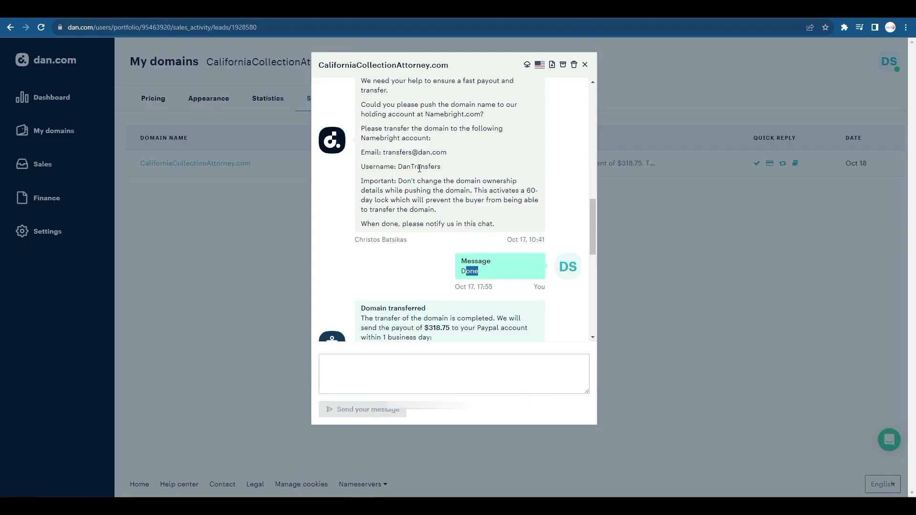
double_click(420, 166)
right_click(420, 168)
click(434, 178)
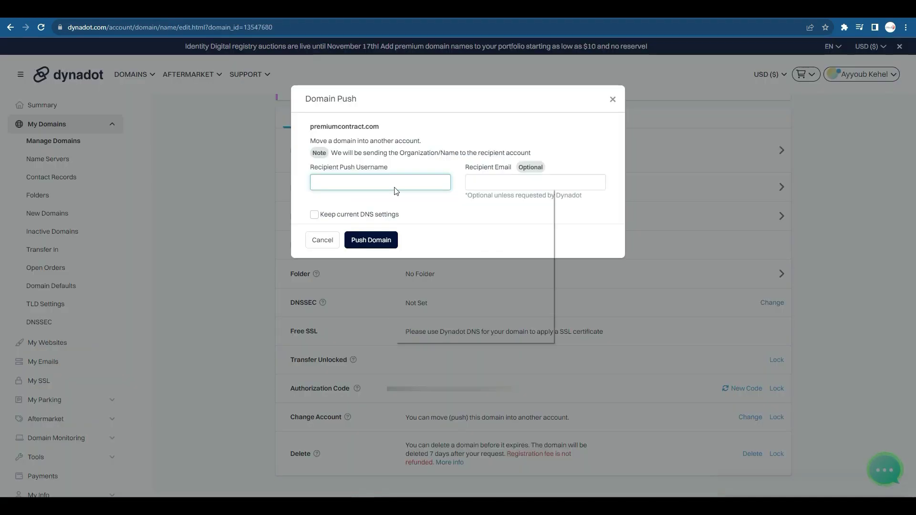
key(ctrl+v)
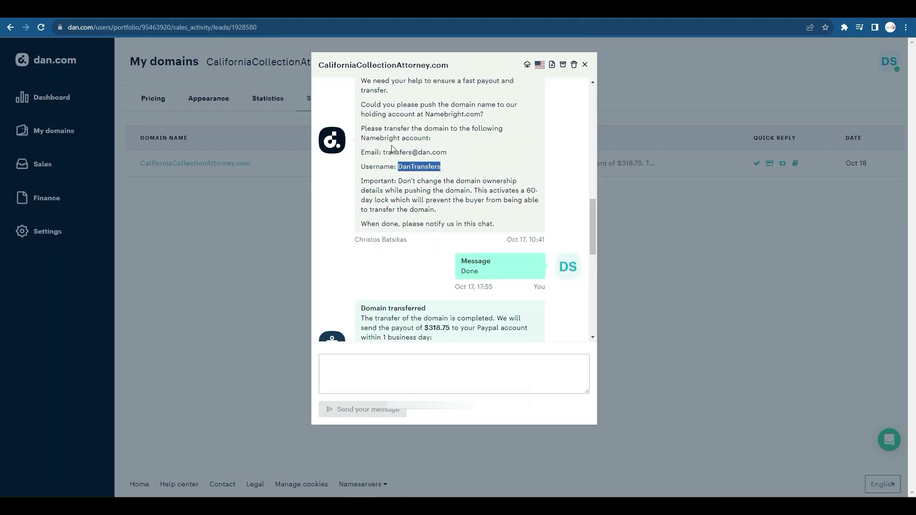
Step: Copy the transfer e-mail address from the Dan.com conversation and enter it as the recipient e-mail in the Dynadot domain push
drag(383, 151, 445, 152)
right_click(445, 152)
click(468, 155)
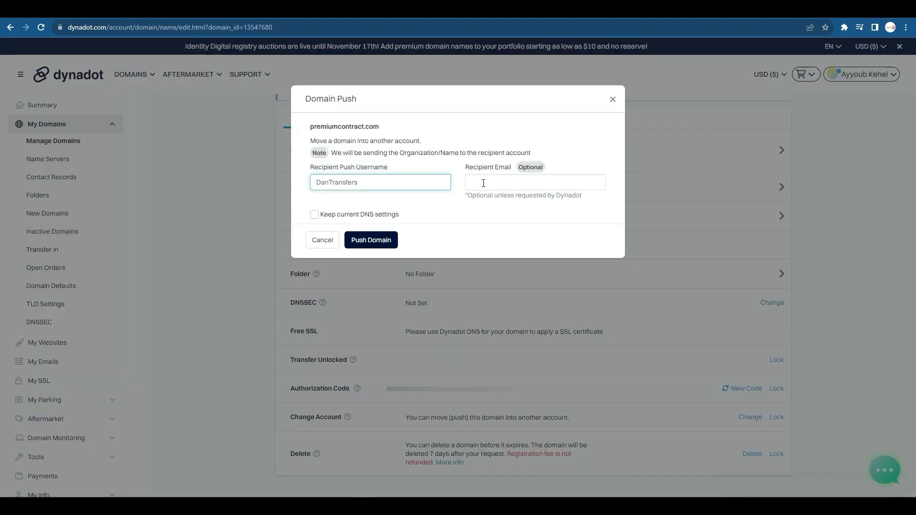
right_click(484, 183)
click(527, 245)
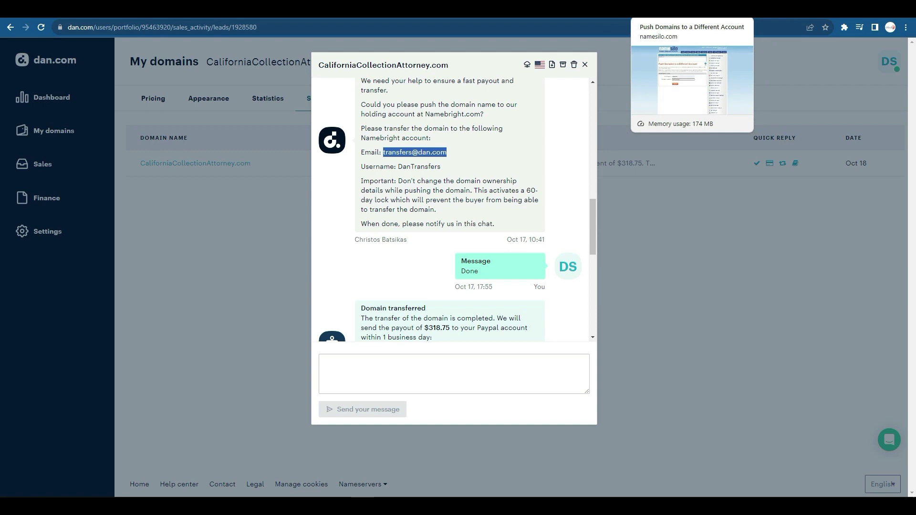
Step: Switch to GoDaddy, start transferring exactpill.com to another registrar and reveal its authorization code
click(731, 9)
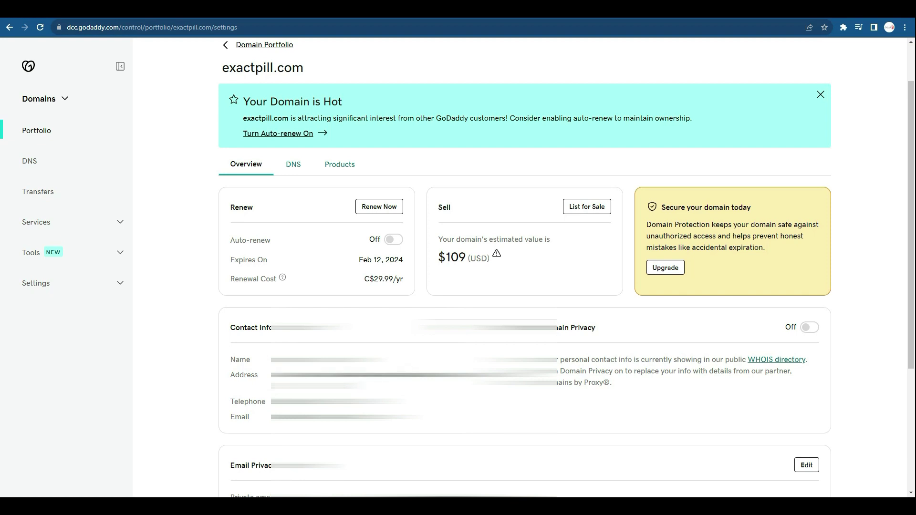
scroll(525, 267, down, 2)
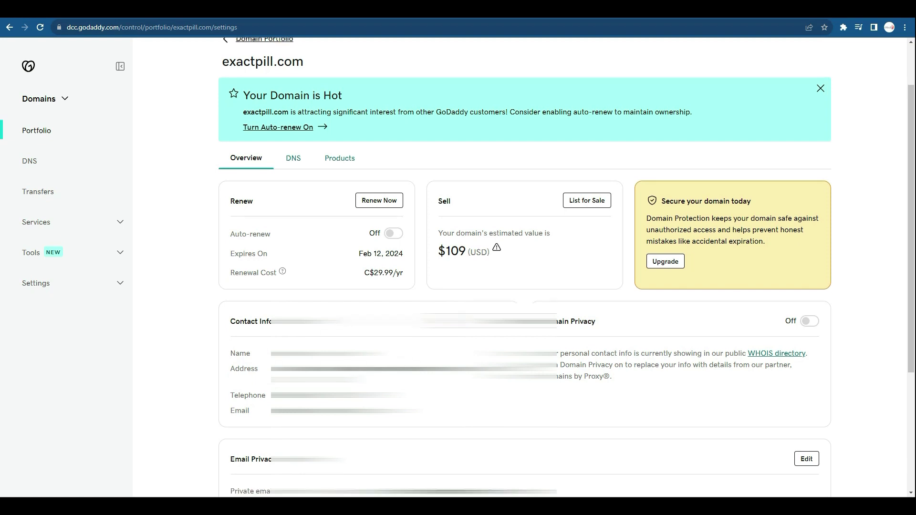
scroll(525, 267, down, 2)
scroll(525, 267, down, 1)
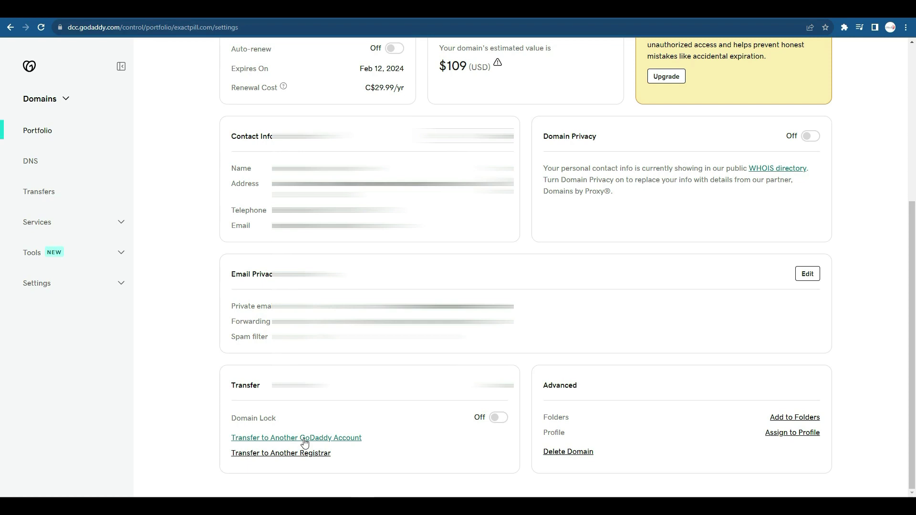
right_click(284, 458)
click(270, 458)
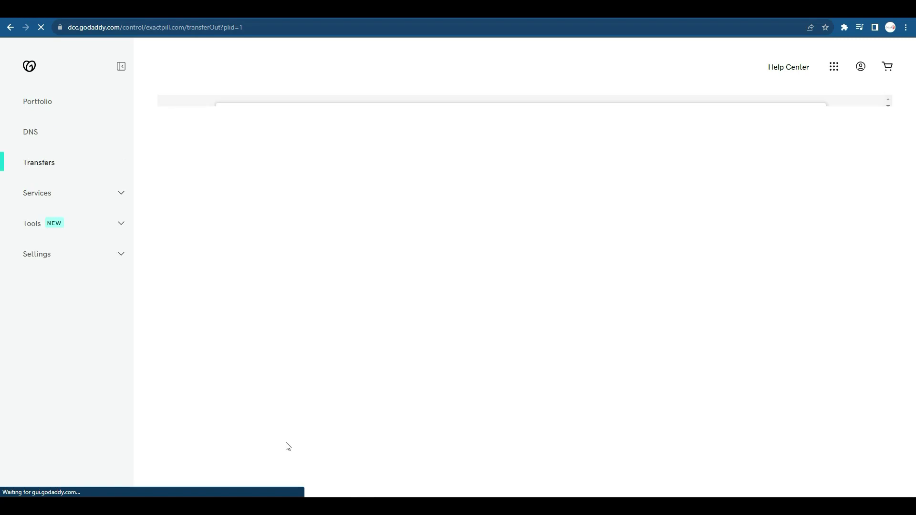
click(230, 409)
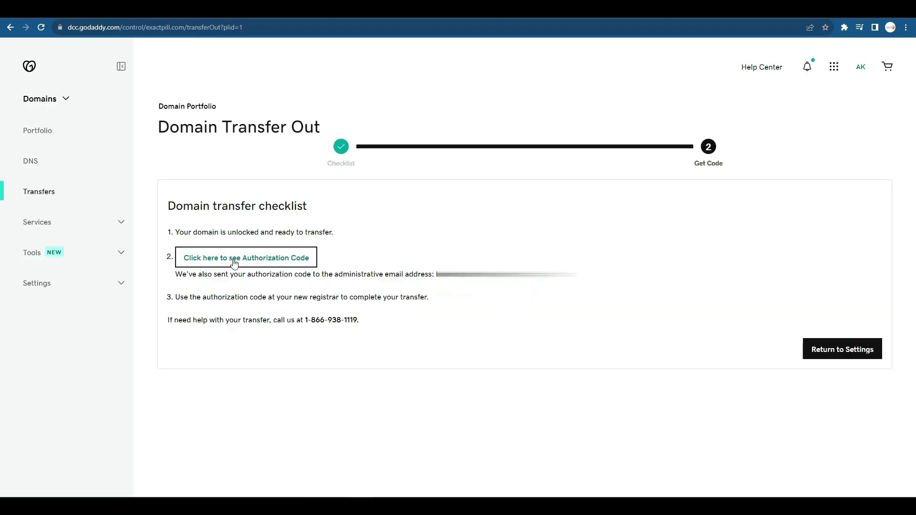
click(243, 262)
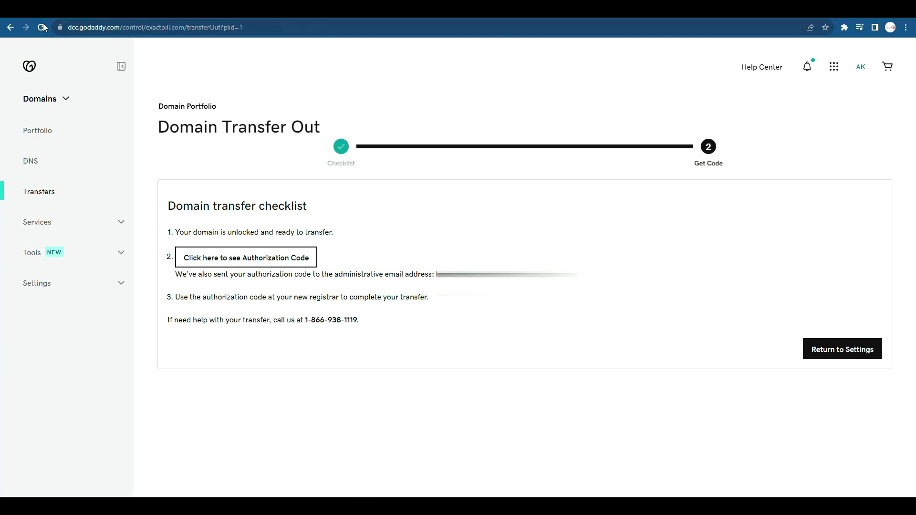
Step: Open the transfer of exactpill.com to another GoDaddy account and fill both recipient e-mail fields with the transfer address from Dan.com
click(10, 27)
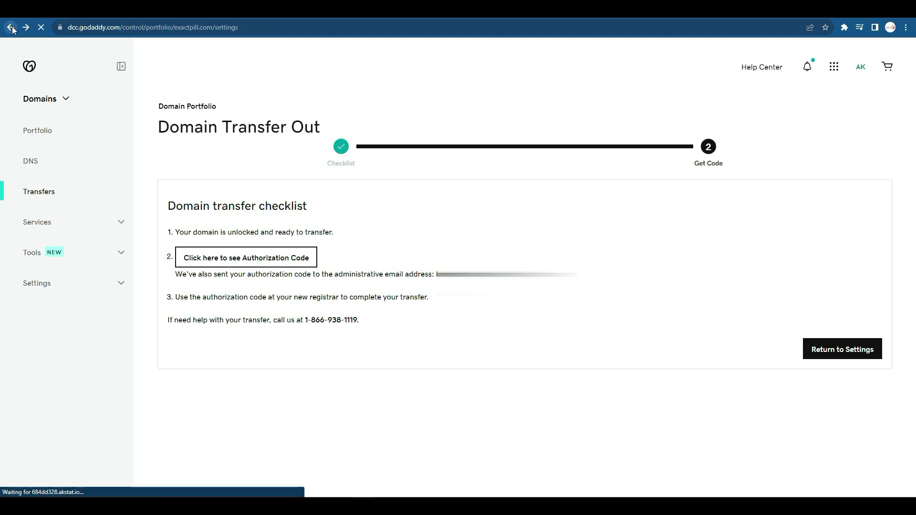
scroll(559, 122, down, 5)
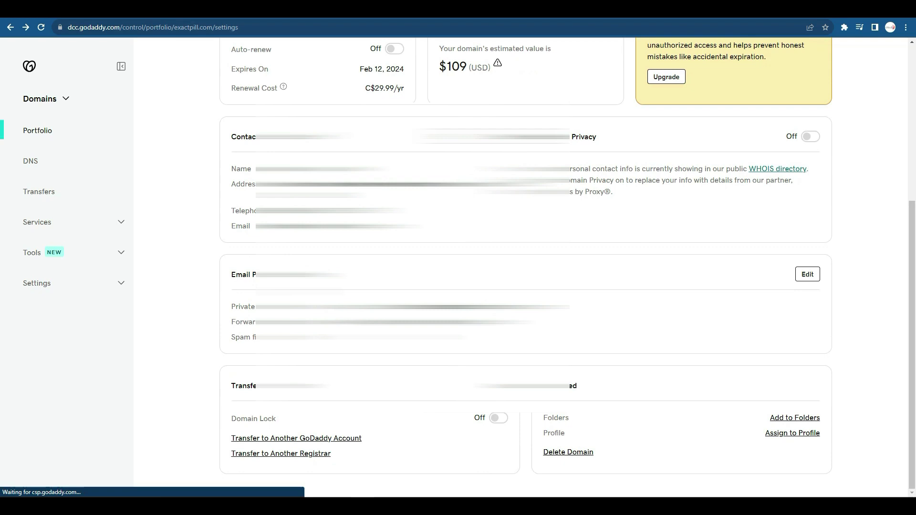
click(313, 440)
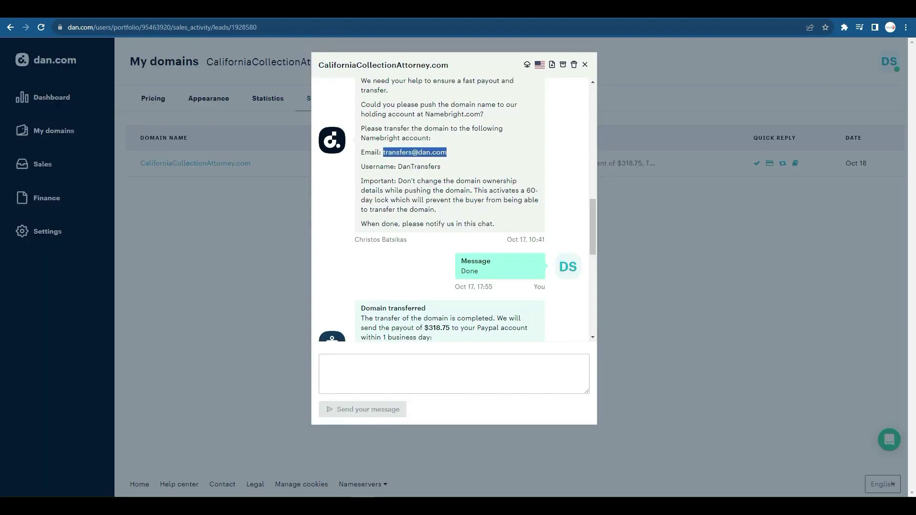
right_click(408, 153)
click(423, 163)
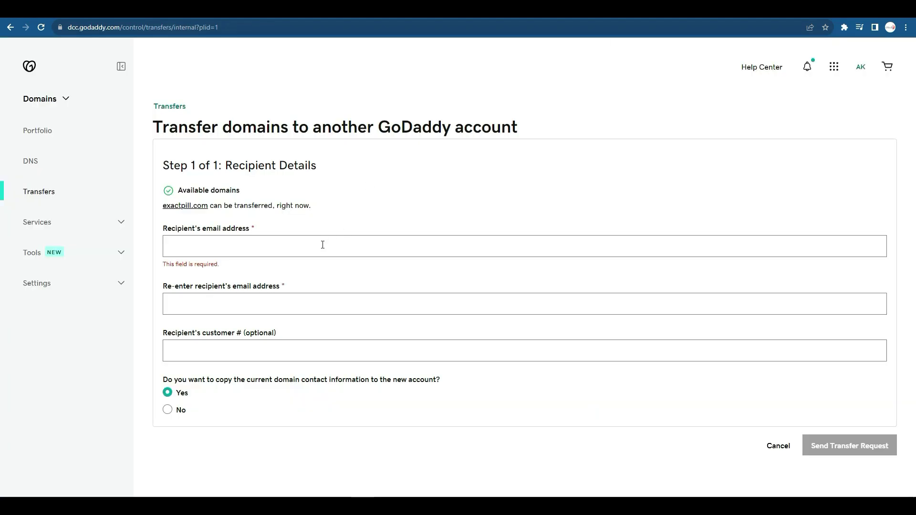
key(ctrl+v)
click(382, 311)
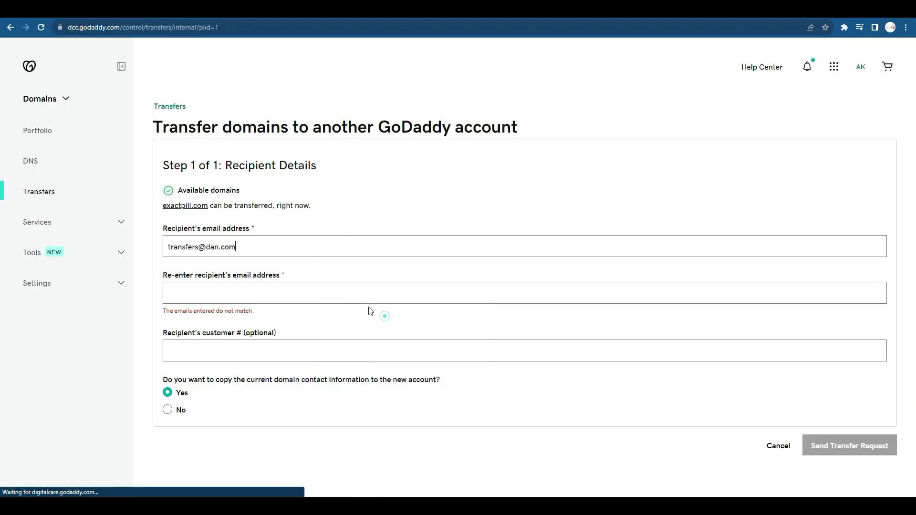
right_click(327, 294)
click(375, 362)
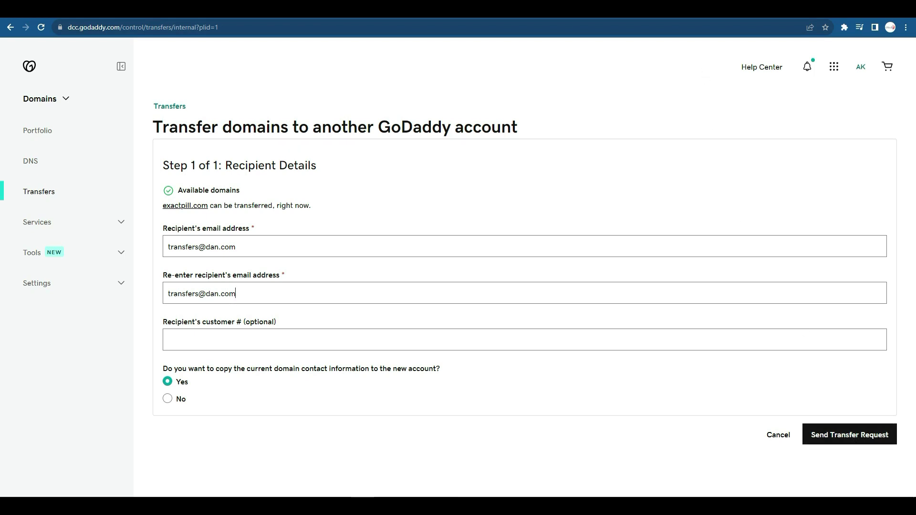
Step: Switch to Sav and request unlocking of realdeposit.com
key(ctrl+Tab)
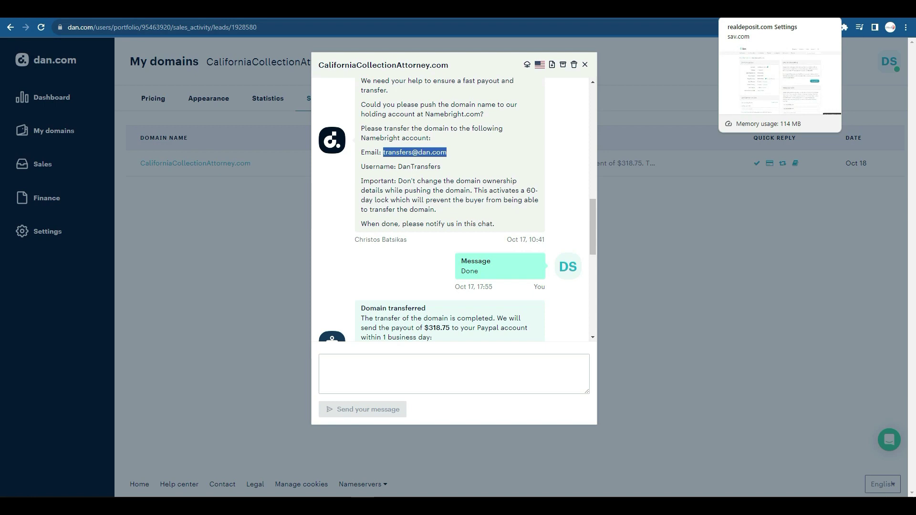
click(764, 9)
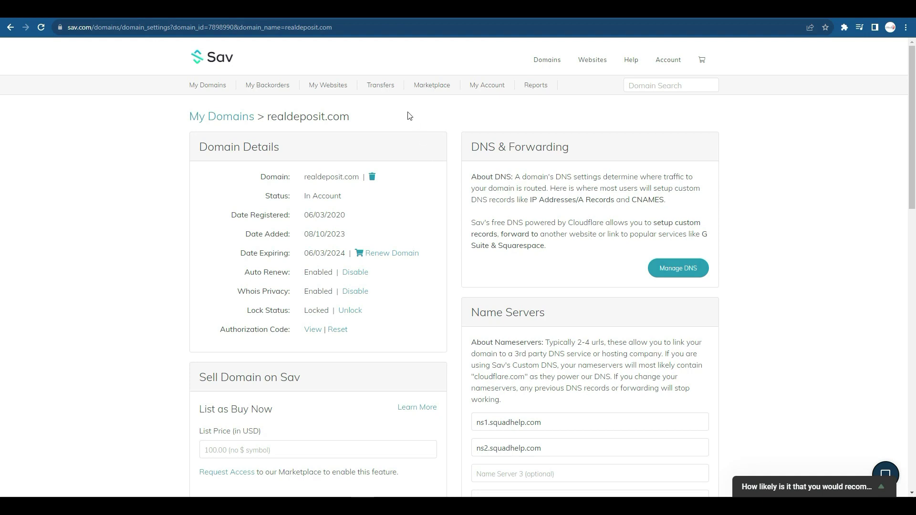
drag(317, 311, 331, 310)
click(354, 311)
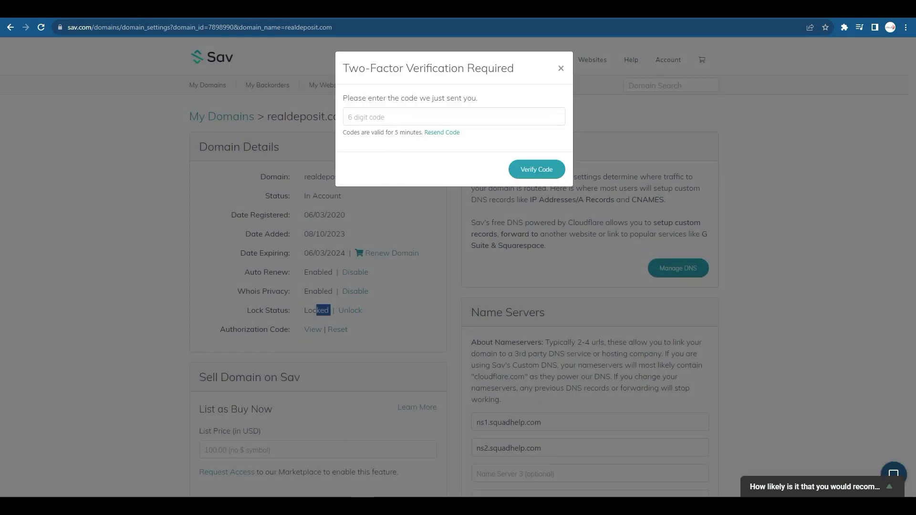
Step: Copy the verification code from the Sav e-mail in Gmail and enter it in Sav to unlock realdeposit.com
click(143, 9)
double_click(489, 216)
right_click(445, 214)
click(478, 219)
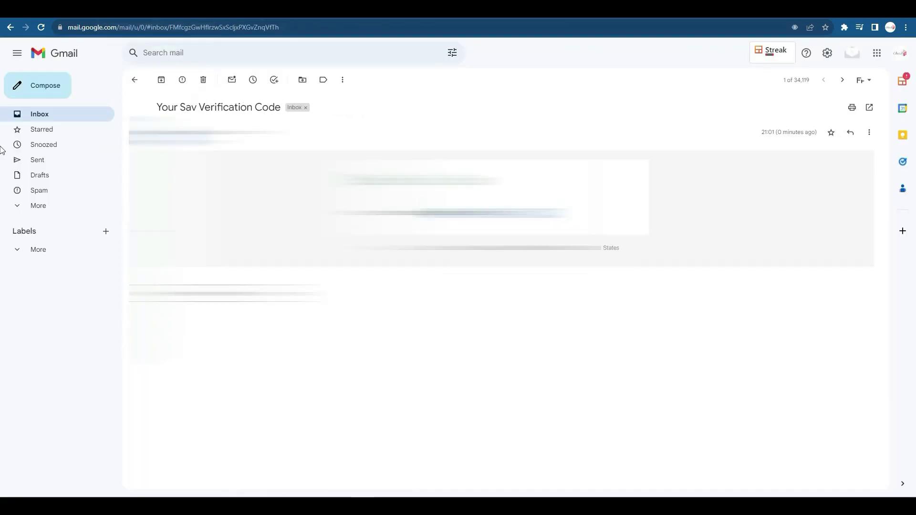
key(ctrl+Tab)
click(444, 110)
key(ctrl+v)
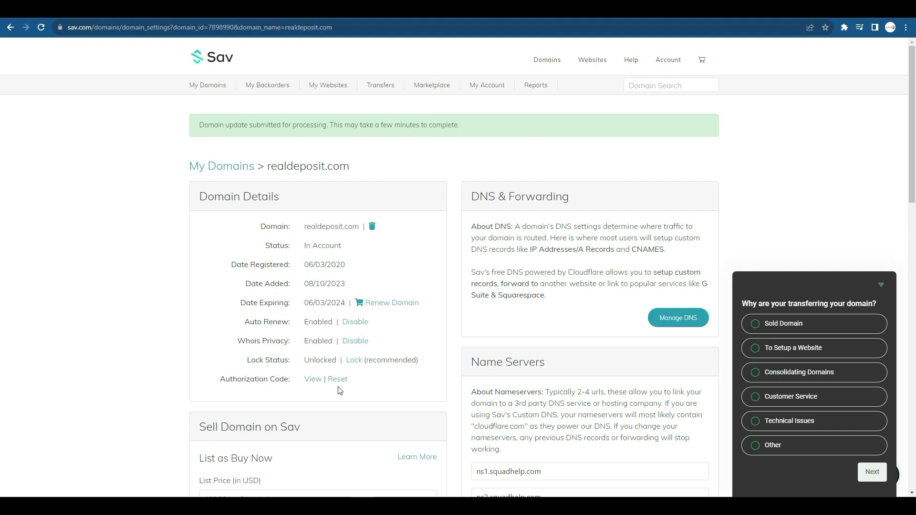
Step: Reveal and select the authorization code of realdeposit.com in Sav
click(311, 380)
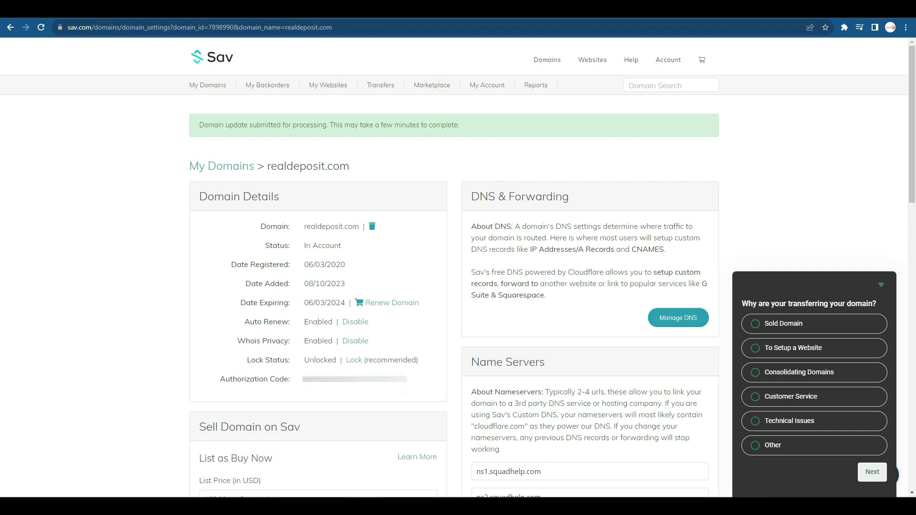
double_click(355, 379)
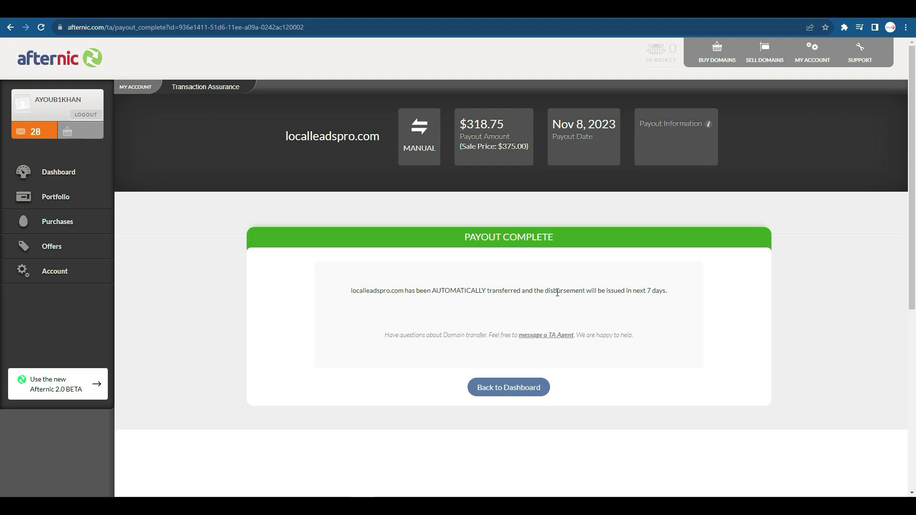
click(763, 10)
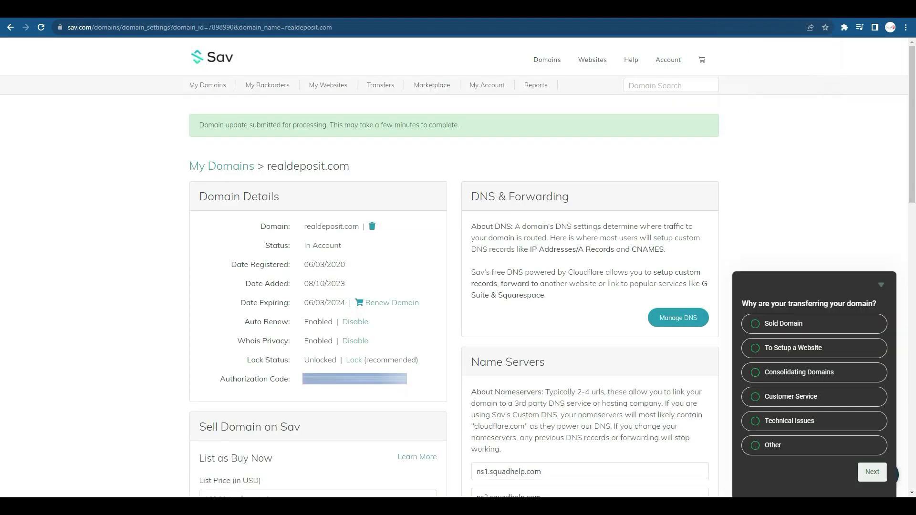
Step: Open the transfer of realdeposit.com to another Sav user, and review the completion reply in the Dan.com conversation
scroll(542, 288, down, 9)
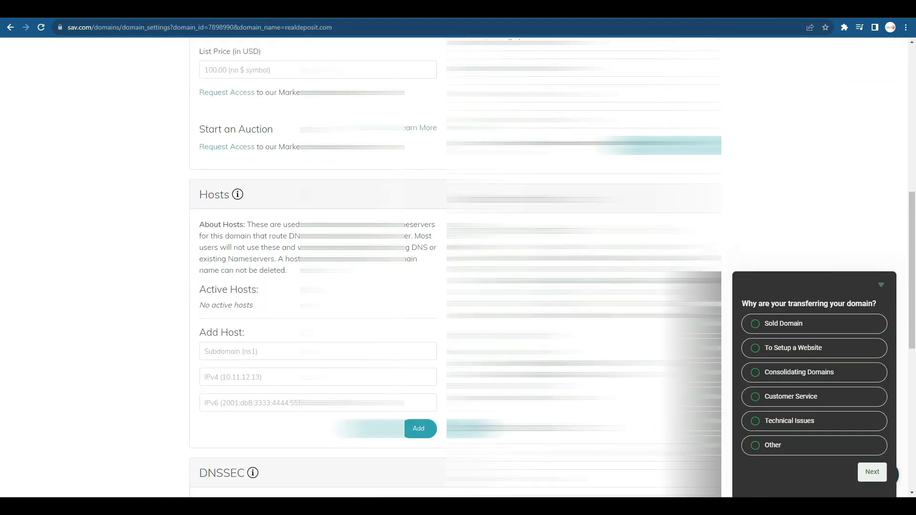
scroll(542, 288, down, 2)
scroll(311, 417, down, 5)
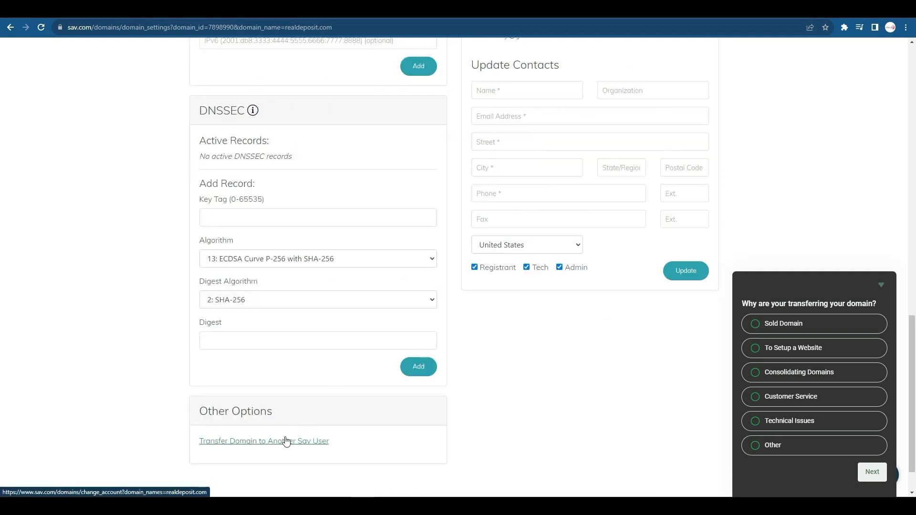
click(301, 442)
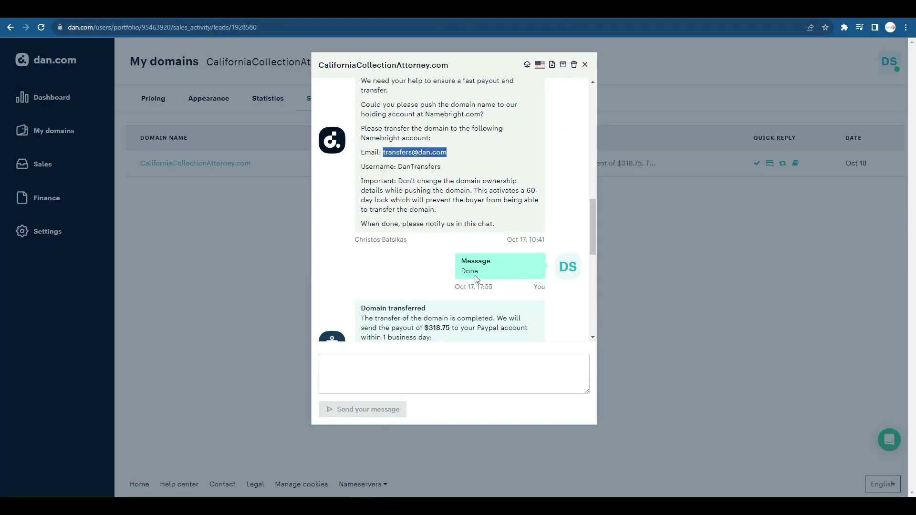
drag(471, 273, 486, 272)
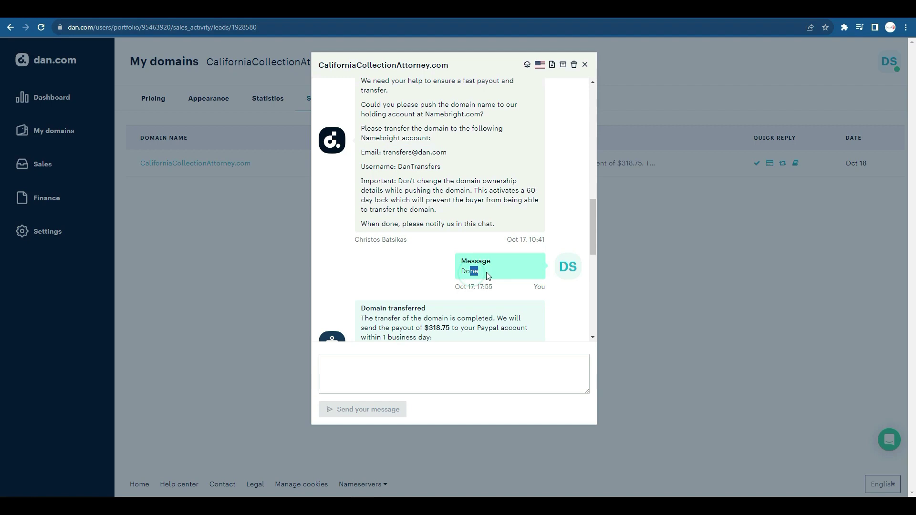
Step: Switch to NameBright and try to set the locking of ExoticConnection.com to Unlocked
mouse_move(773, 9)
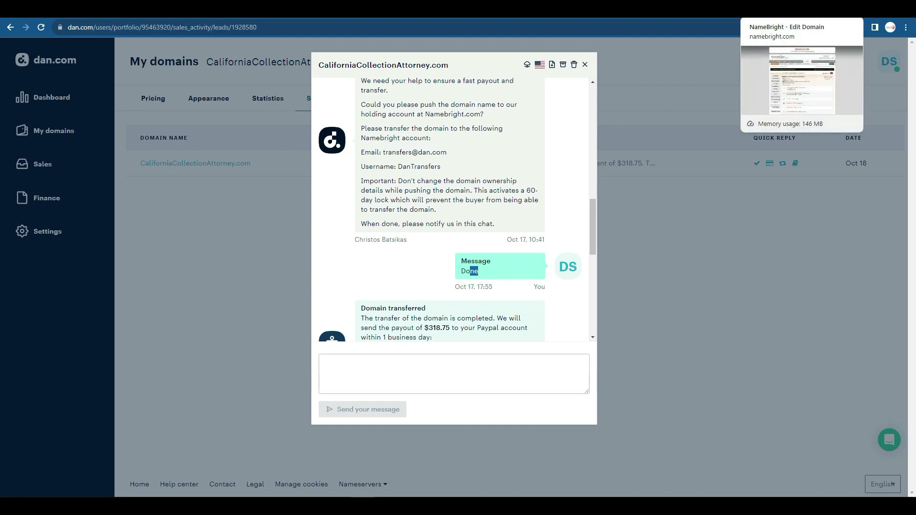
click(773, 8)
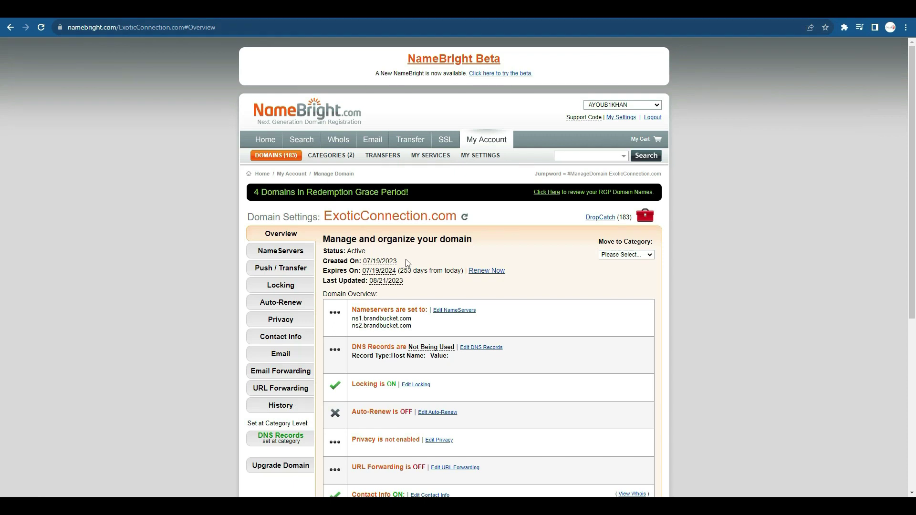
click(289, 286)
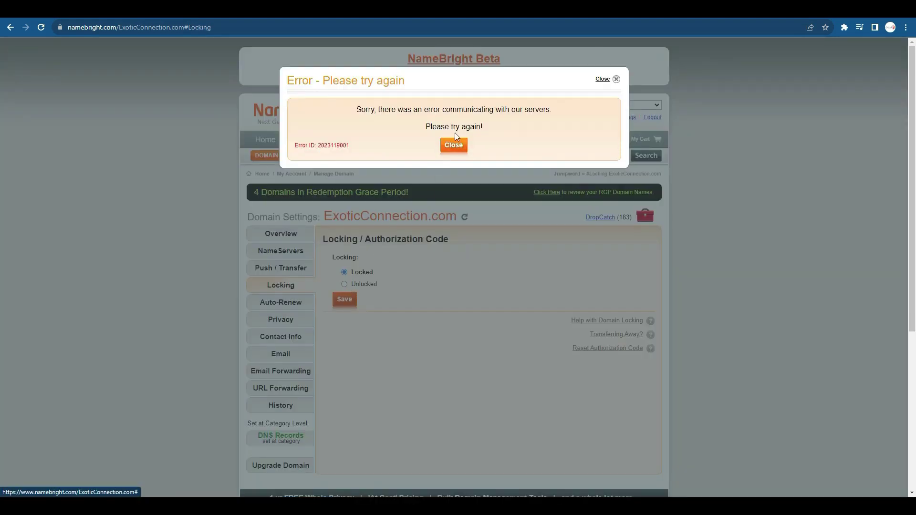
click(460, 145)
click(344, 285)
click(348, 302)
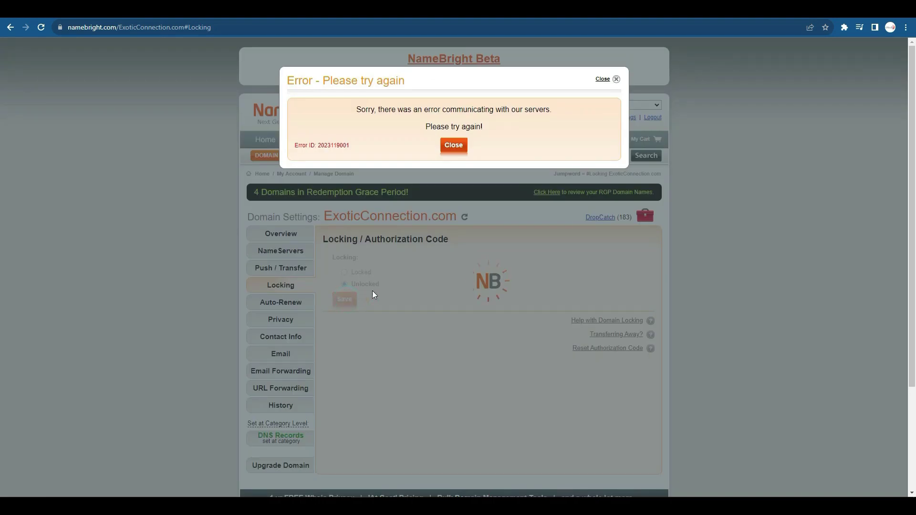
click(454, 145)
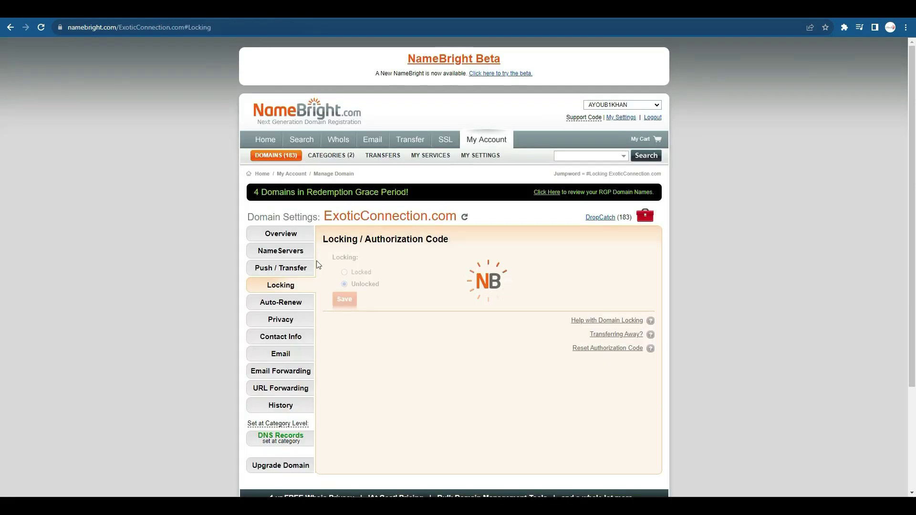
Step: Open the push of ExoticConnection.com to another NameBright account and set the user name to DanTransfers, copied from Dan.com
click(291, 270)
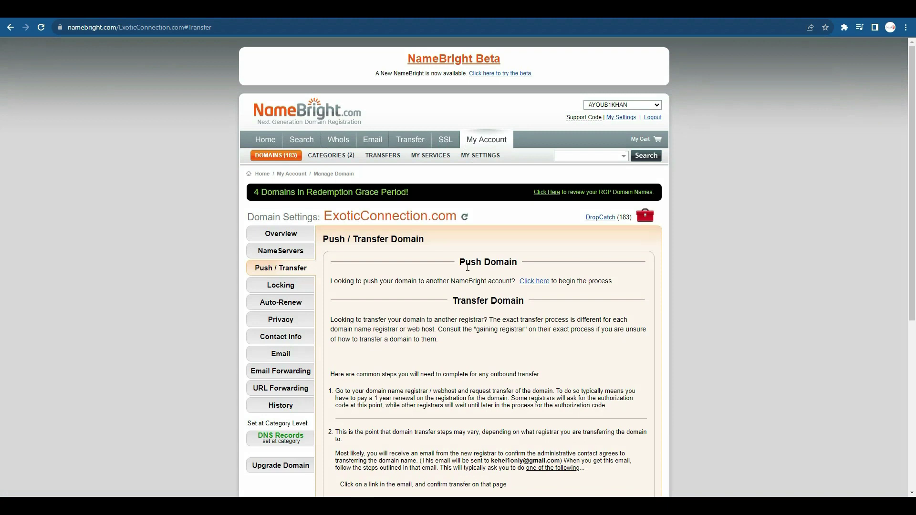
drag(356, 284, 513, 281)
click(530, 281)
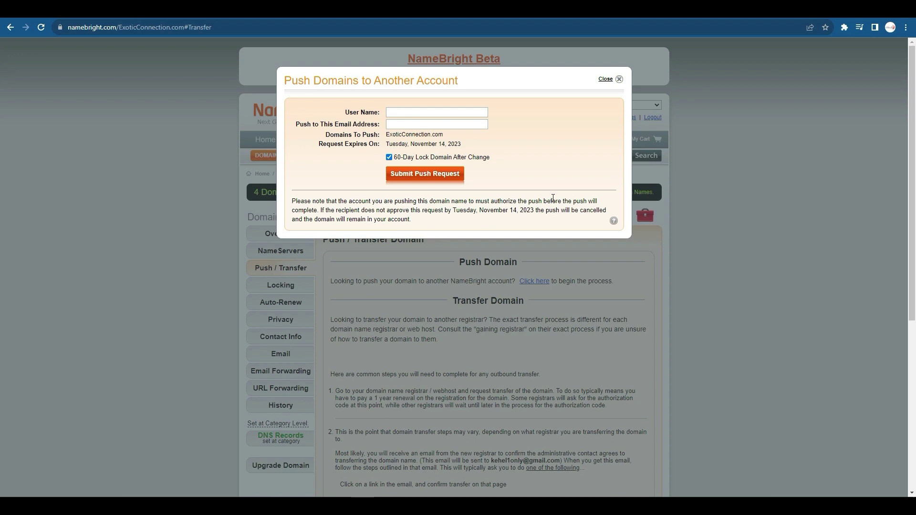
click(639, 8)
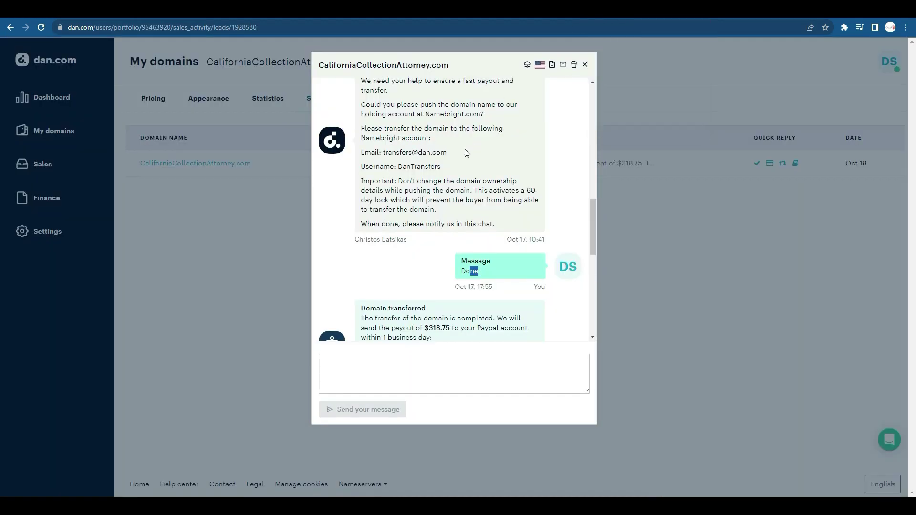
double_click(419, 167)
right_click(420, 168)
click(432, 175)
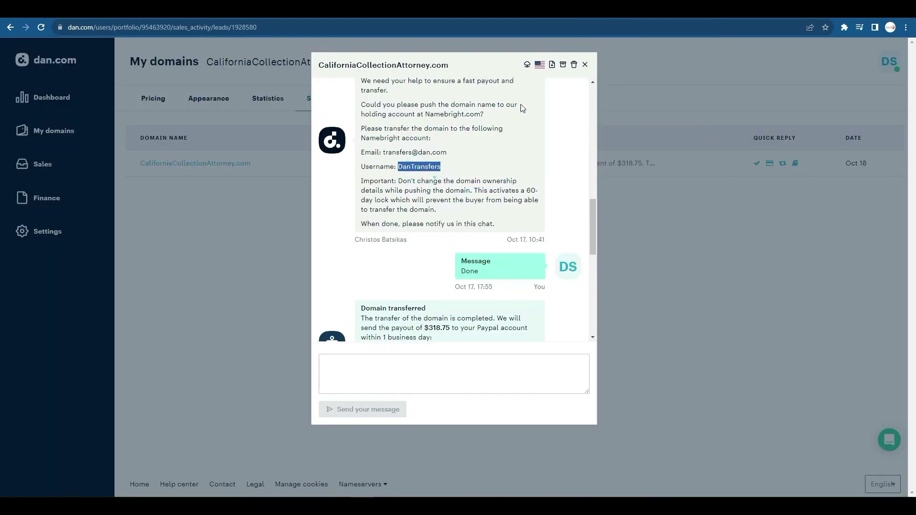
key(ctrl+Tab)
right_click(422, 110)
click(463, 170)
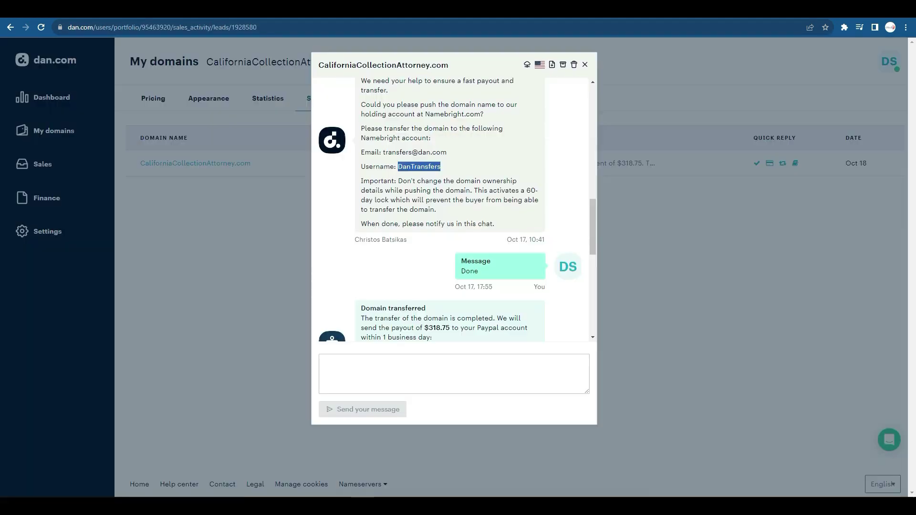
Step: Enter the transfer e-mail address copied from Dan.com as the push recipient and turn off the 60-day lock after change
key(ctrl+Tab)
click(404, 149)
drag(383, 152, 447, 152)
right_click(443, 151)
click(460, 164)
key(ctrl+Tab)
right_click(432, 124)
click(473, 180)
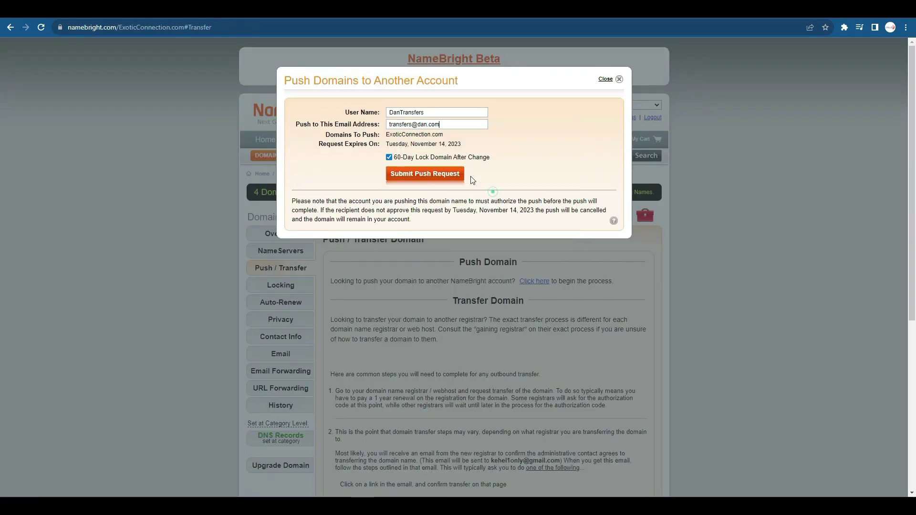
click(389, 157)
click(423, 174)
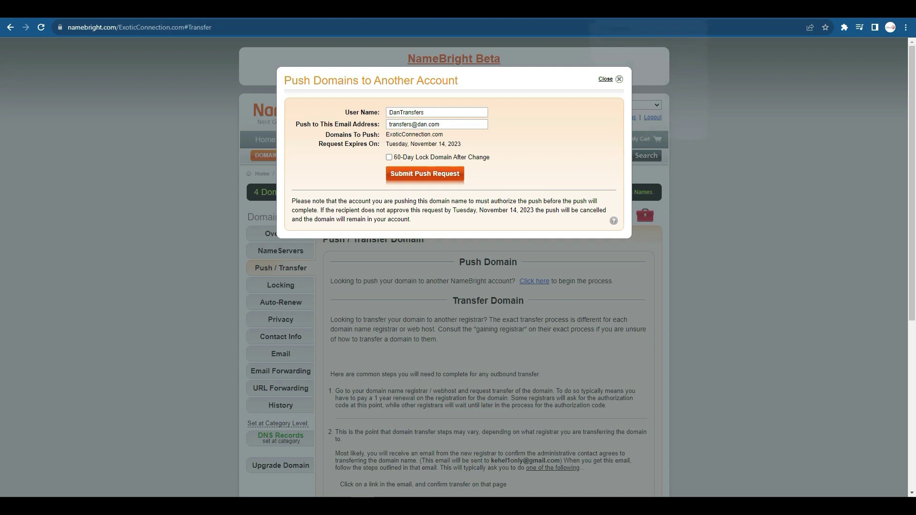